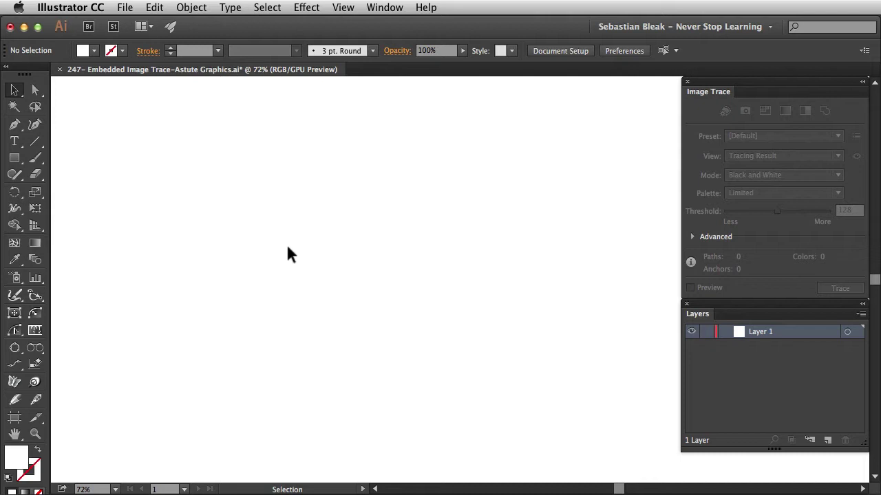
- Place AG Managing Director.psd on the artboard as an embedded image with Link off
{"action": "key", "text": "shift+super+p"}
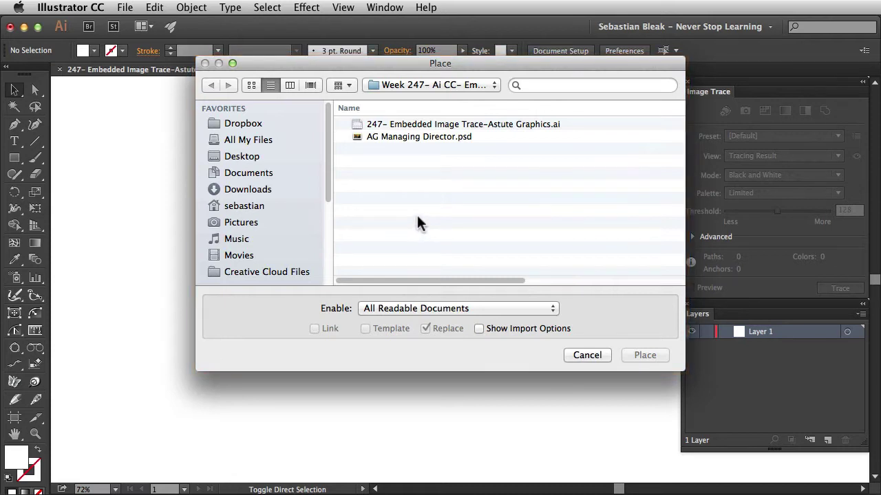
{"action": "left_click", "coordinate": [399, 135]}
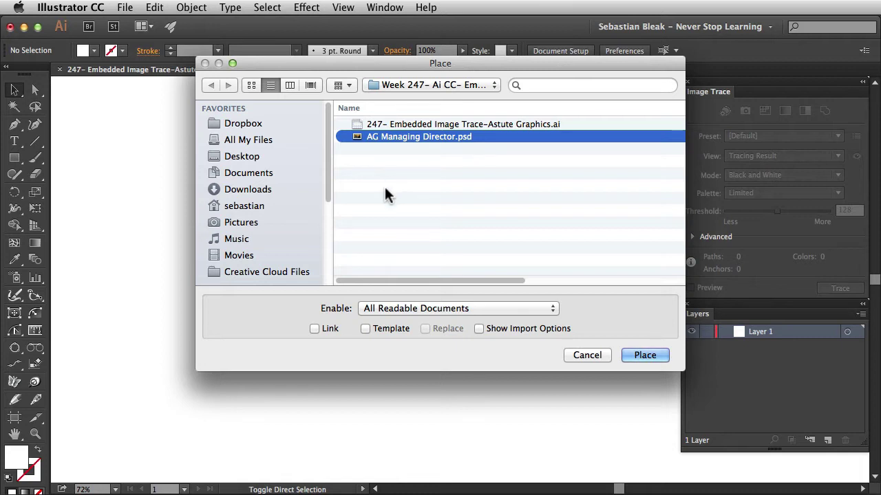
{"action": "left_click", "coordinate": [315, 329]}
{"action": "left_click", "coordinate": [314, 328]}
{"action": "left_click", "coordinate": [644, 355]}
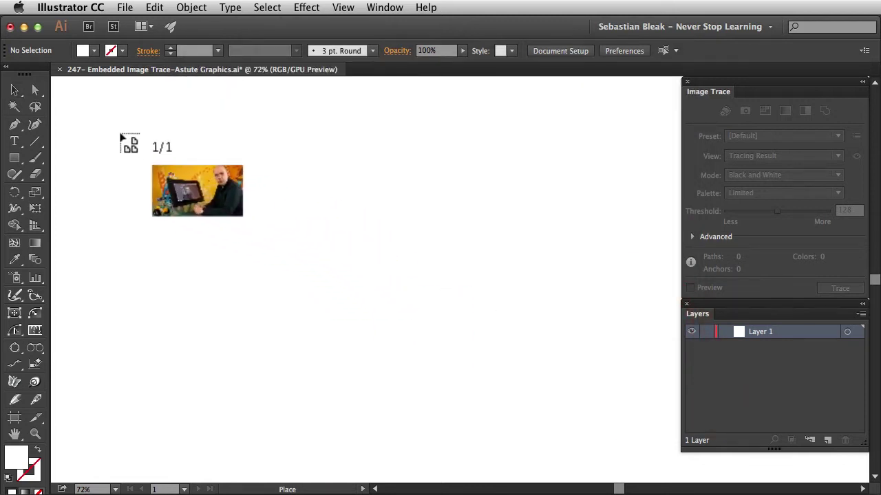
{"action": "mouse_move", "coordinate": [119, 133]}
{"action": "left_mouse_down"}
{"action": "mouse_move", "coordinate": [492, 323]}
{"action": "mouse_move", "coordinate": [574, 384]}
{"action": "left_mouse_up"}
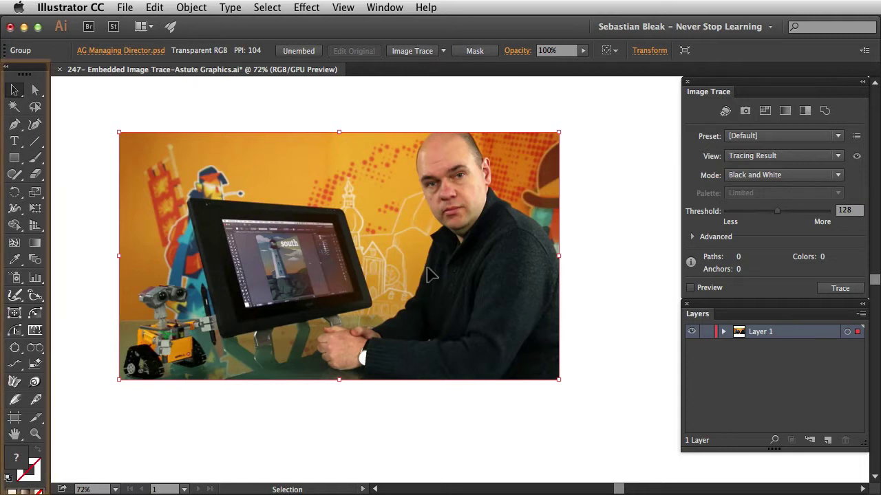
- Crop away the left part of the photo with the Crop Image Tool, reducing it to 805 x 724 px
{"action": "left_click", "coordinate": [36, 176]}
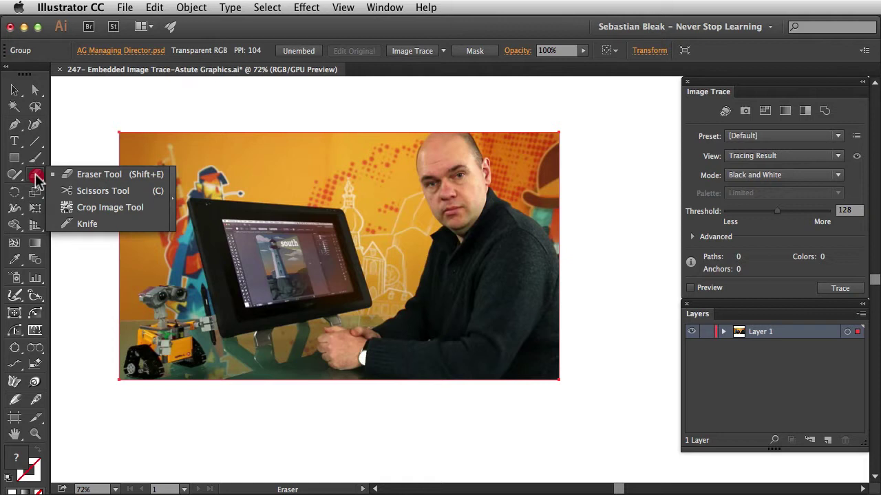
{"action": "left_click", "coordinate": [149, 207]}
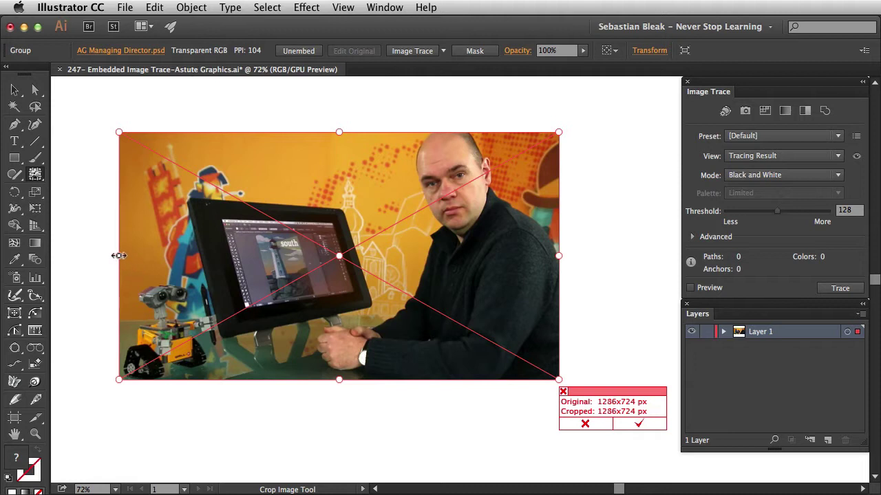
{"action": "left_click_drag", "start_coordinate": [119, 255], "coordinate": [283, 255]}
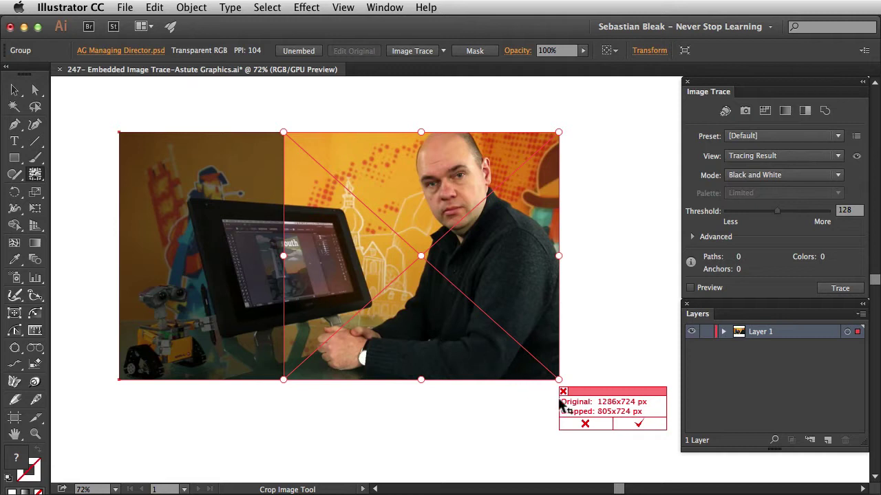
{"action": "left_click", "coordinate": [635, 428]}
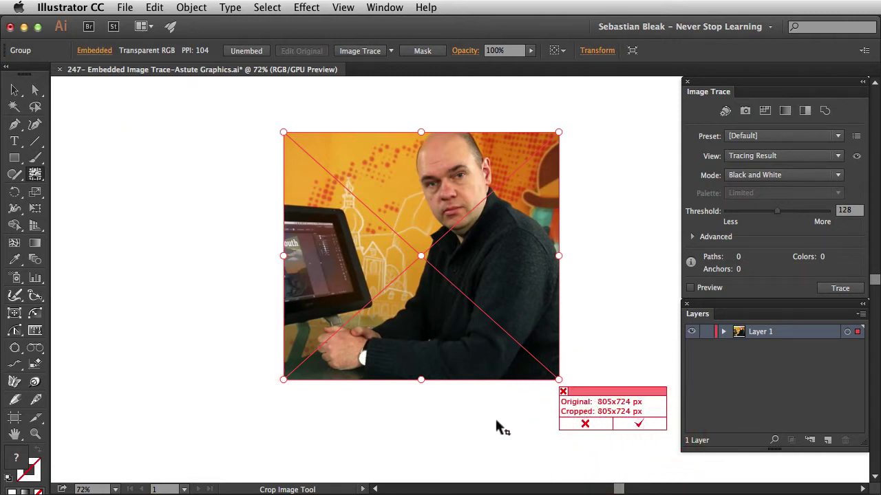
{"action": "key", "text": "v"}
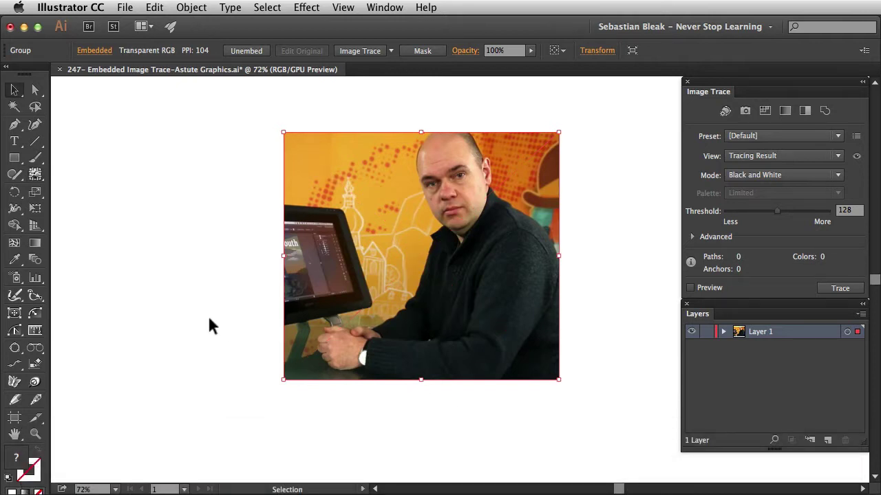
- Check the cropped image in outline view and move it near the left edge of the canvas
{"action": "key", "text": "super+y"}
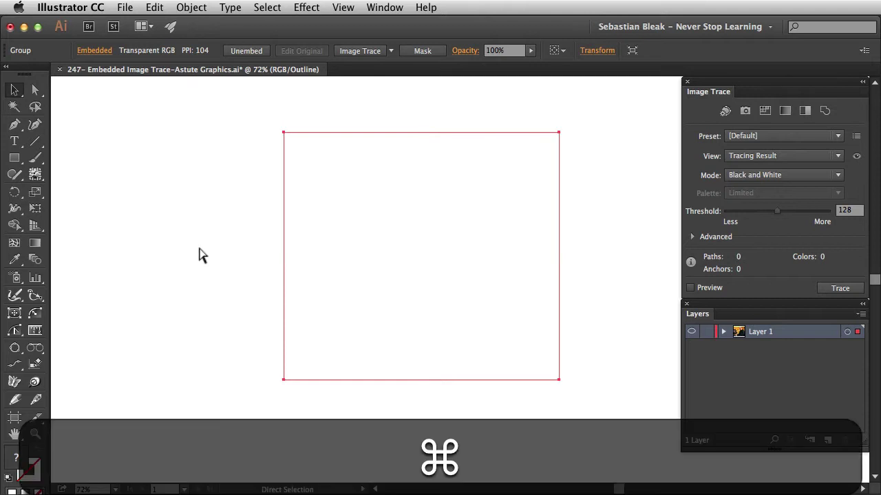
{"action": "key", "text": "super+y"}
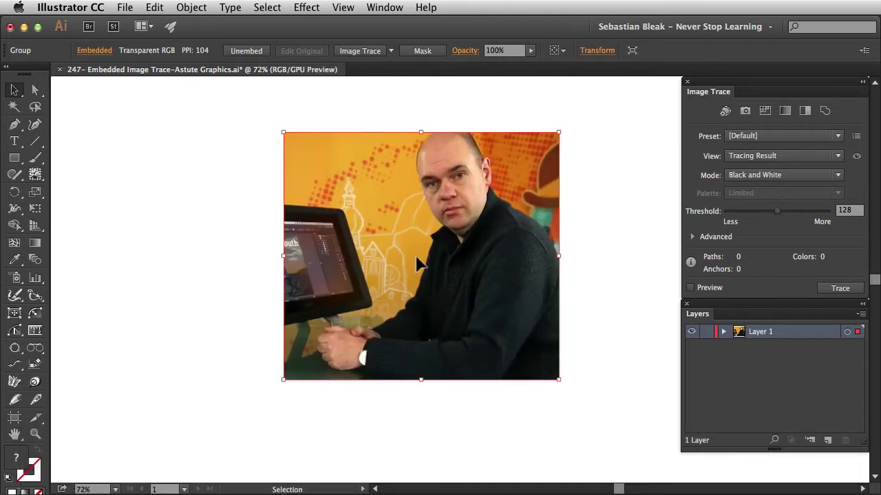
{"action": "left_click_drag", "start_coordinate": [427, 265], "coordinate": [379, 252]}
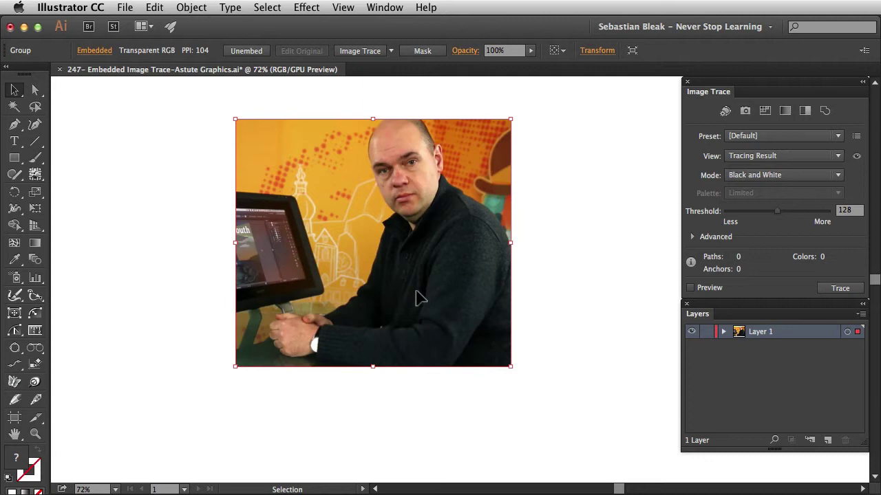
{"action": "left_click_drag", "start_coordinate": [411, 272], "coordinate": [255, 269]}
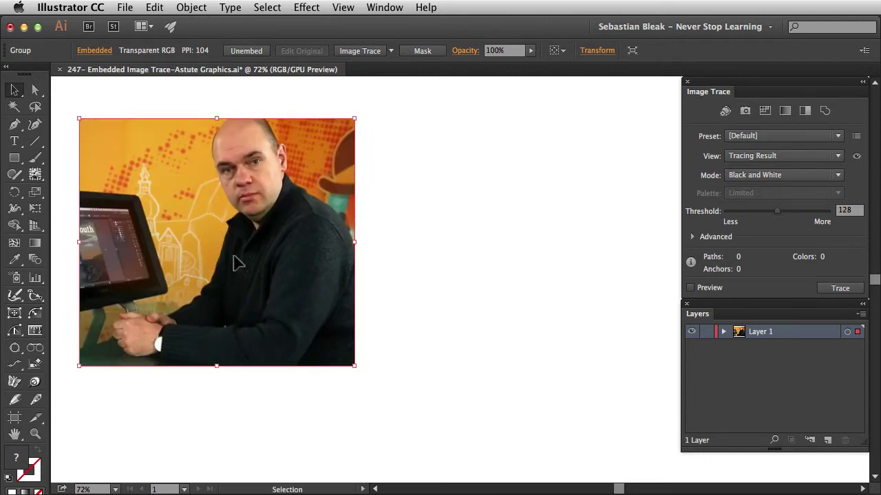
- Start the Phantasm Levels filter on the photo and set its lower output level to 27
{"action": "left_click", "coordinate": [185, 8]}
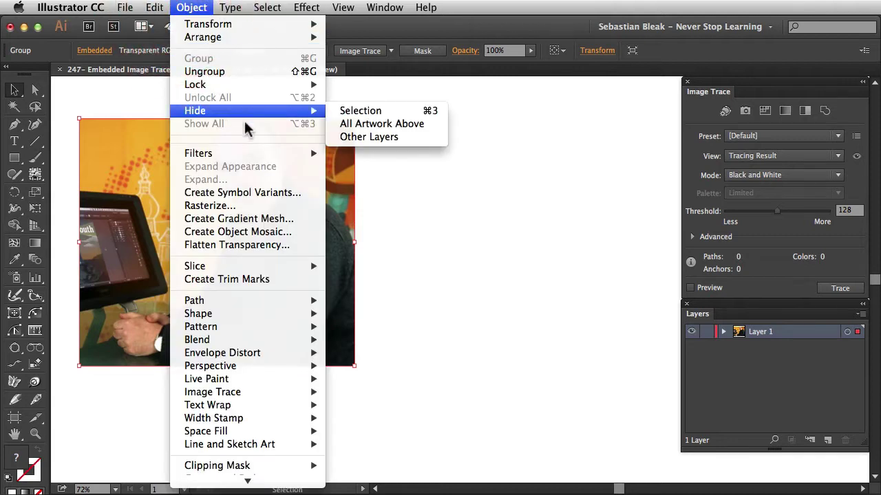
{"action": "mouse_move", "coordinate": [311, 159]}
{"action": "mouse_move", "coordinate": [404, 219]}
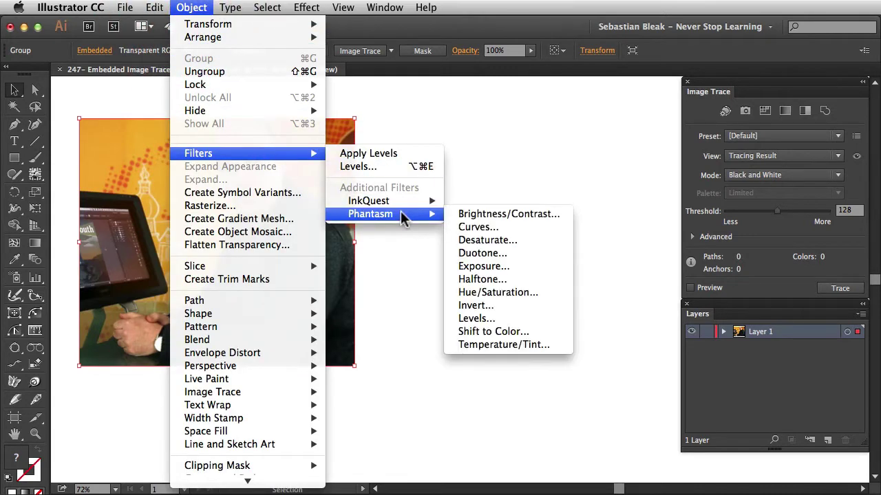
{"action": "left_click", "coordinate": [521, 318]}
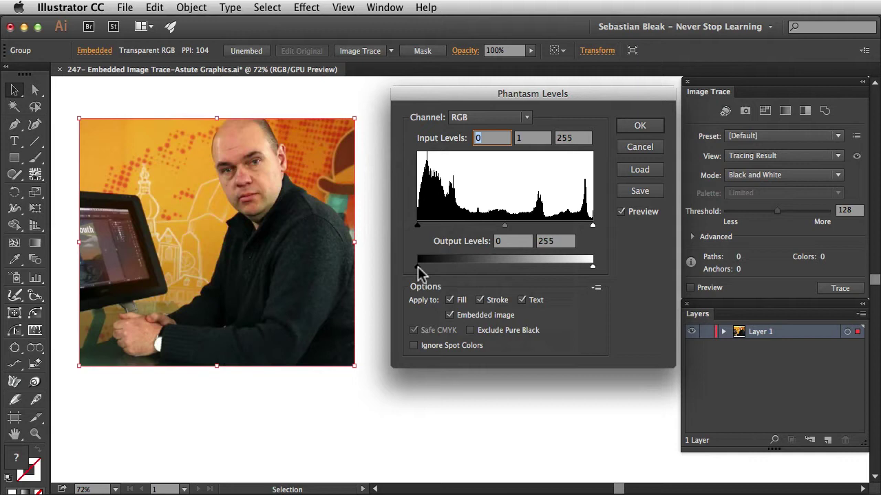
{"action": "left_click_drag", "start_coordinate": [417, 267], "coordinate": [434, 267]}
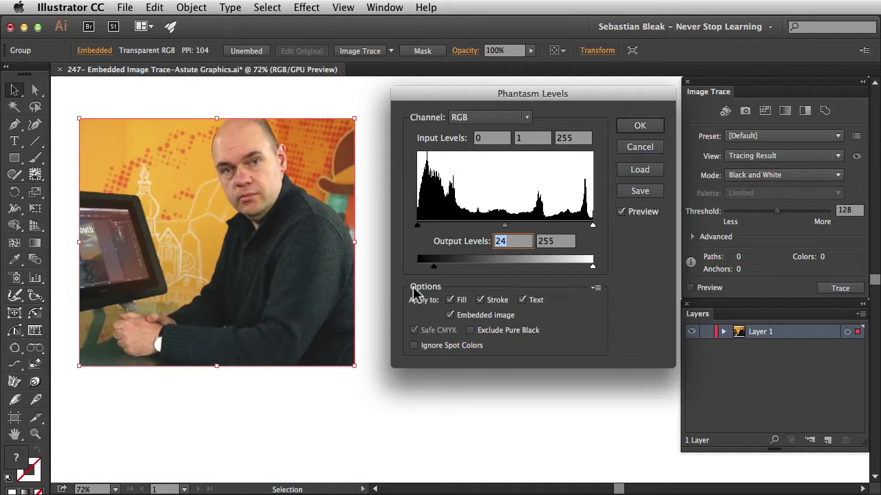
{"action": "left_click_drag", "start_coordinate": [433, 267], "coordinate": [437, 270]}
{"action": "left_click", "coordinate": [514, 242]}
{"action": "double_click", "coordinate": [487, 242]}
- Set the white input level to 211 and the midtone to 1.32, raise the black input slightly, and apply the Levels filter
{"action": "left_click_drag", "start_coordinate": [591, 226], "coordinate": [570, 229]}
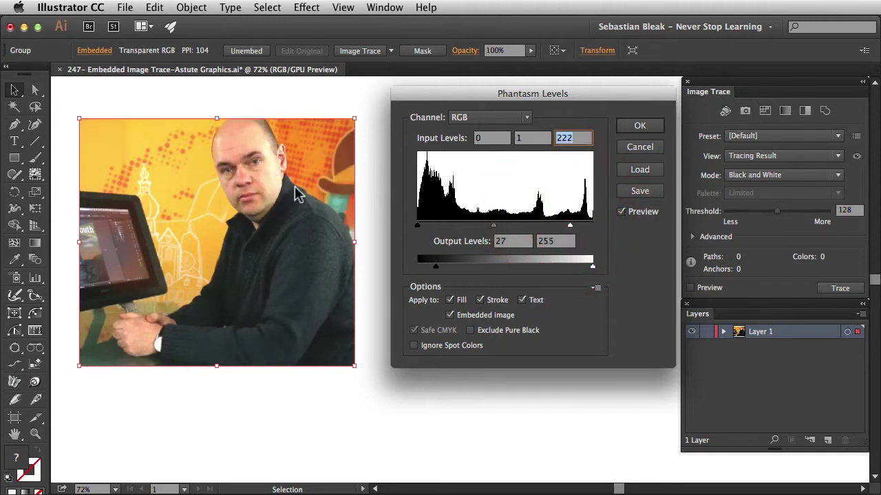
{"action": "left_click_drag", "start_coordinate": [571, 229], "coordinate": [562, 230]}
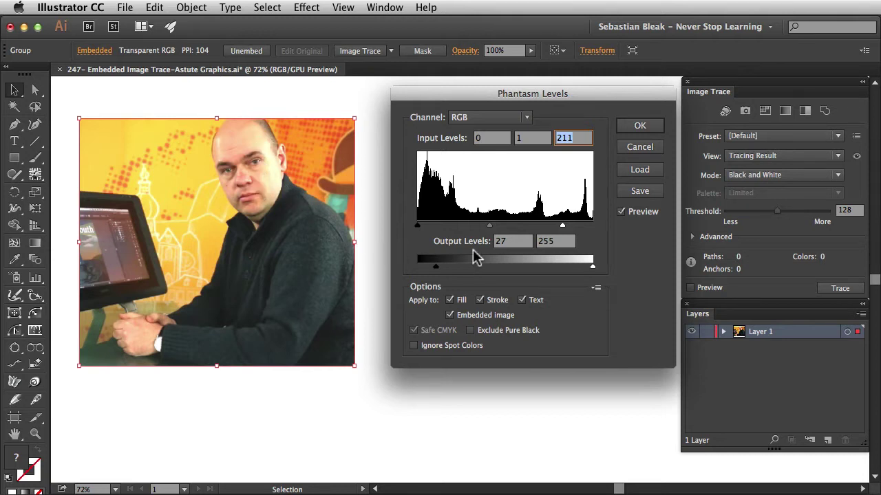
{"action": "left_click_drag", "start_coordinate": [488, 226], "coordinate": [473, 232]}
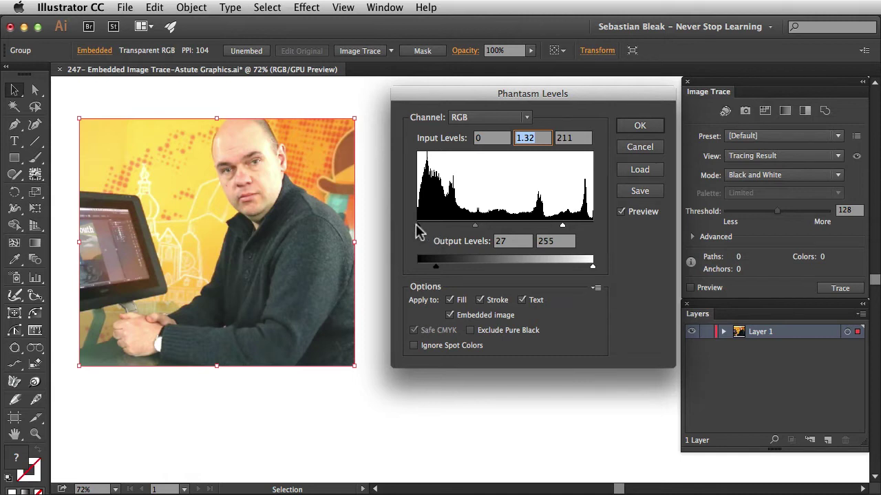
{"action": "left_click_drag", "start_coordinate": [416, 225], "coordinate": [422, 225]}
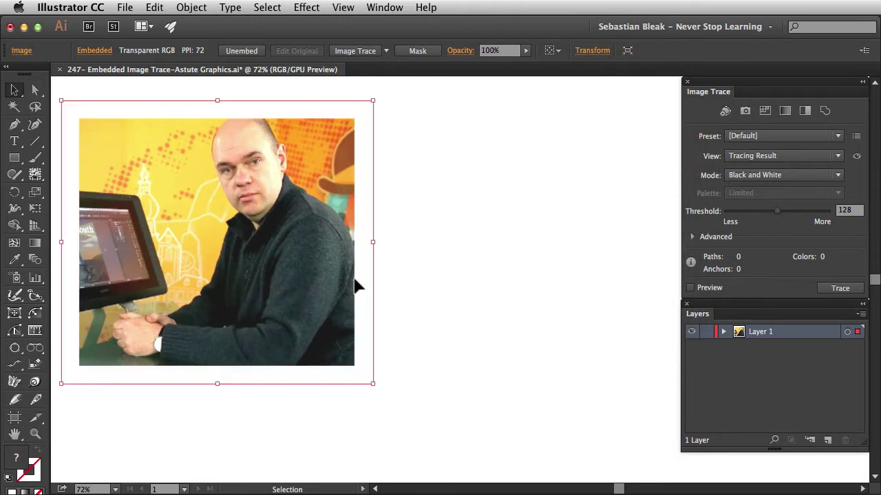
- Move the photo toward the canvas centre, image-trace it with the default preset and enlarge the tracing to about 725 x 660 pt
{"action": "left_click_drag", "start_coordinate": [265, 247], "coordinate": [352, 253]}
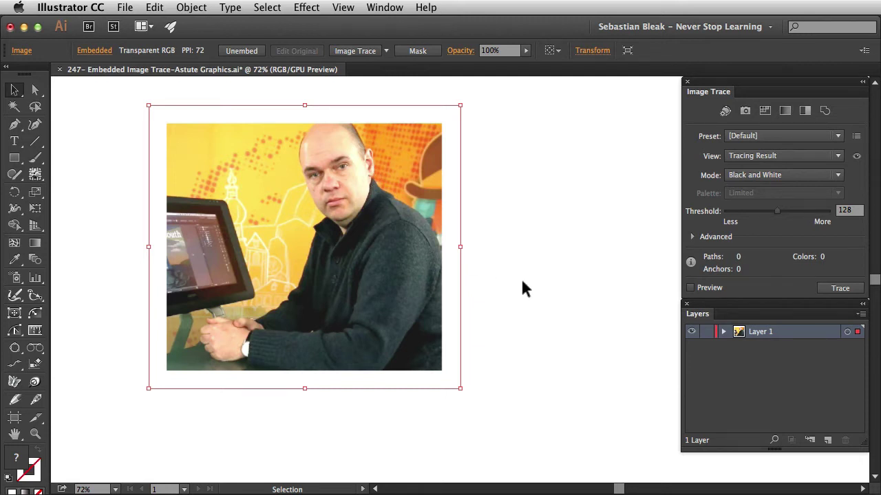
{"action": "left_click", "coordinate": [359, 52]}
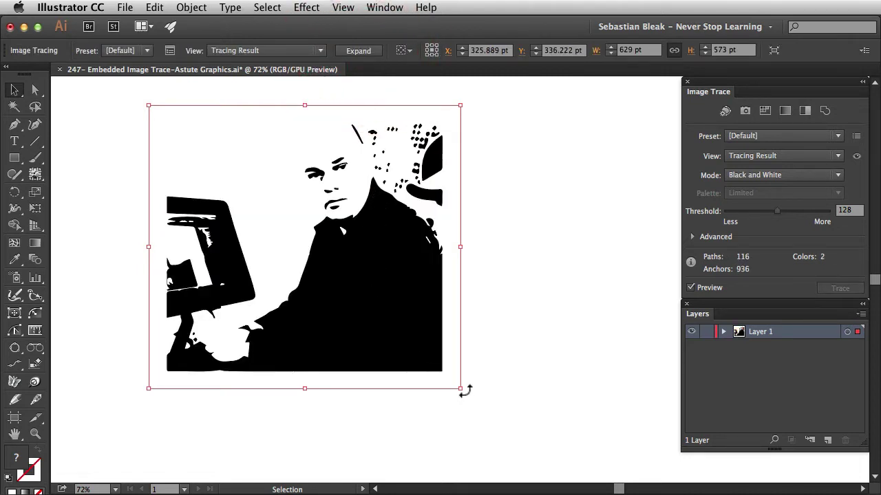
{"action": "mouse_move", "coordinate": [461, 389]}
{"action": "left_mouse_down"}
{"action": "mouse_move", "coordinate": [504, 419]}
{"action": "mouse_move", "coordinate": [508, 432]}
{"action": "left_mouse_up"}
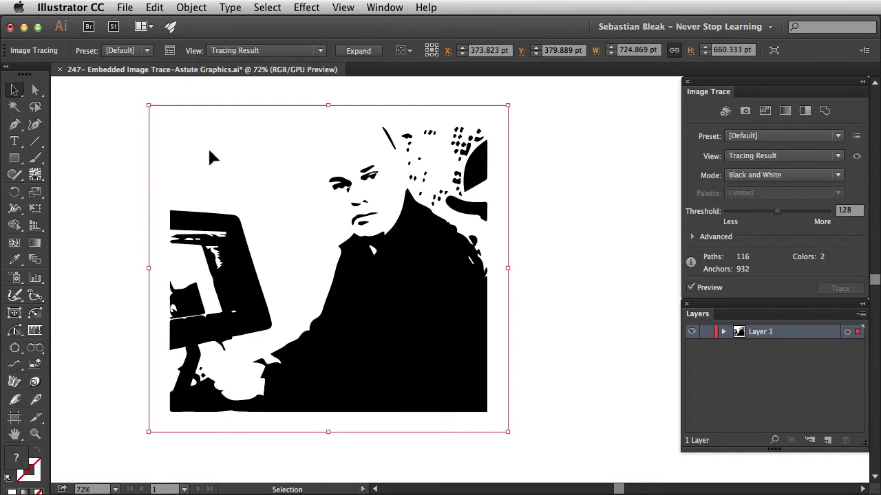
{"action": "left_click", "coordinate": [385, 7]}
{"action": "scroll", "coordinate": [453, 220], "scroll_direction": "down", "scroll_amount": 10}
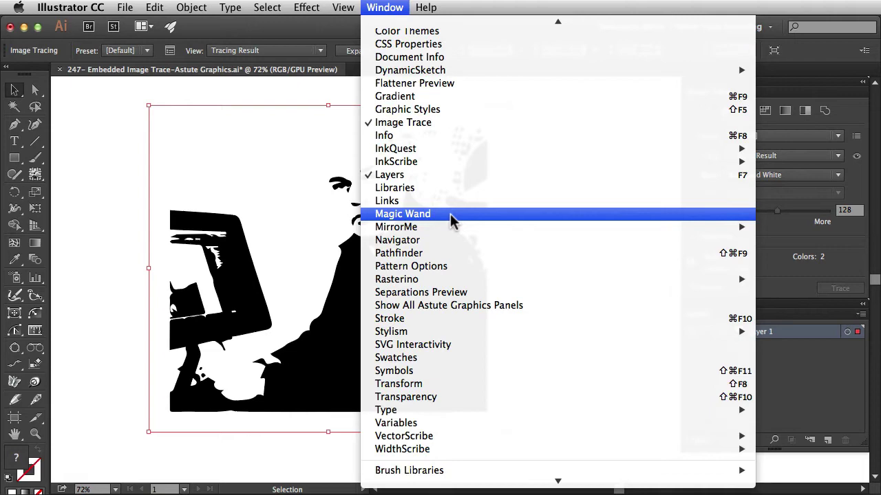
{"action": "scroll", "coordinate": [453, 221], "scroll_direction": "up", "scroll_amount": 1}
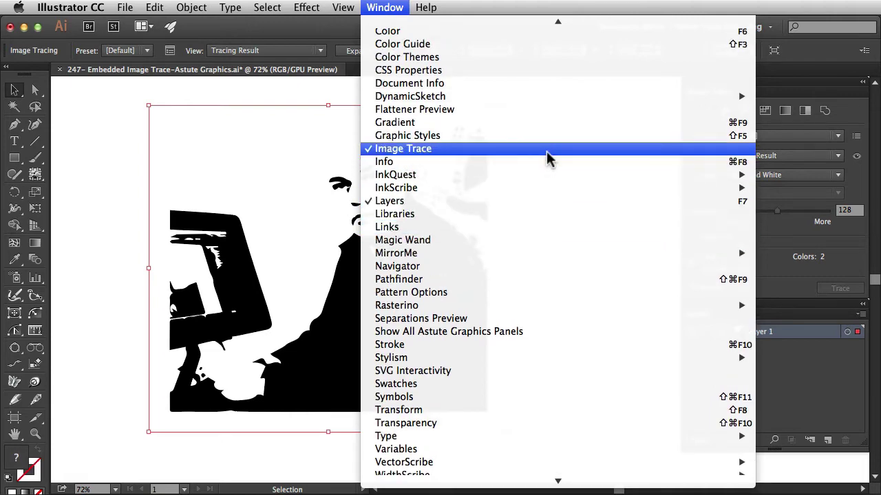
{"action": "left_click", "coordinate": [548, 157]}
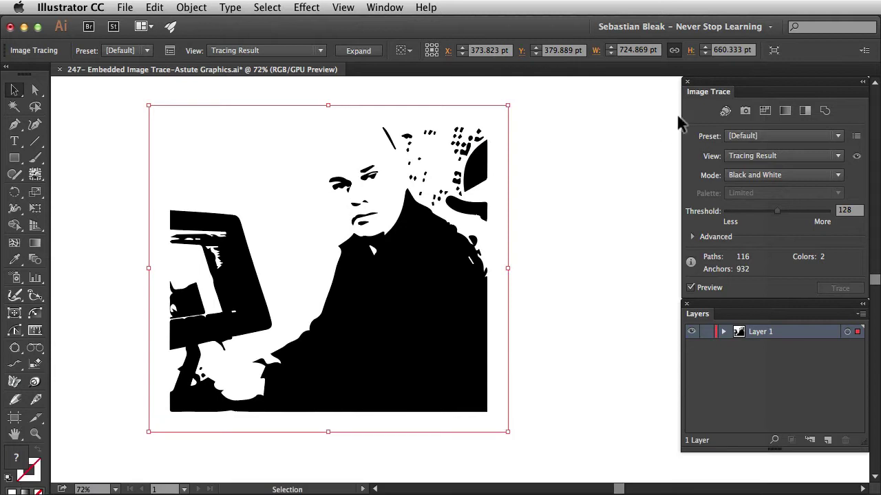
{"action": "left_click", "coordinate": [704, 112]}
- Try threshold values of 82, 124 and 32 on the black-and-white tracing
{"action": "left_click_drag", "start_coordinate": [776, 212], "coordinate": [760, 217]}
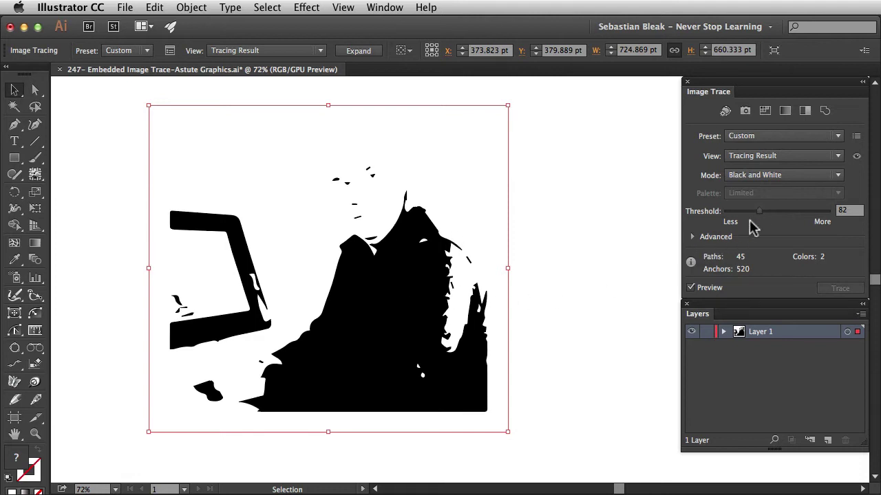
{"action": "left_click_drag", "start_coordinate": [760, 215], "coordinate": [776, 214]}
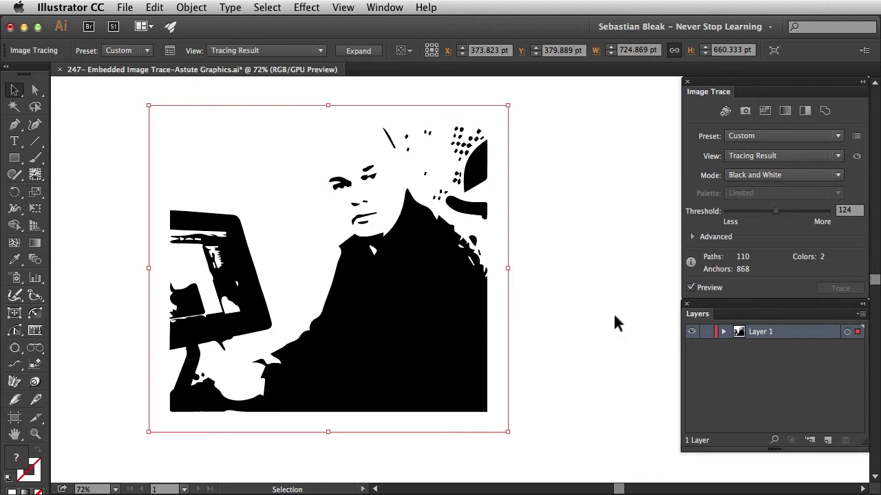
{"action": "left_click", "coordinate": [739, 213]}
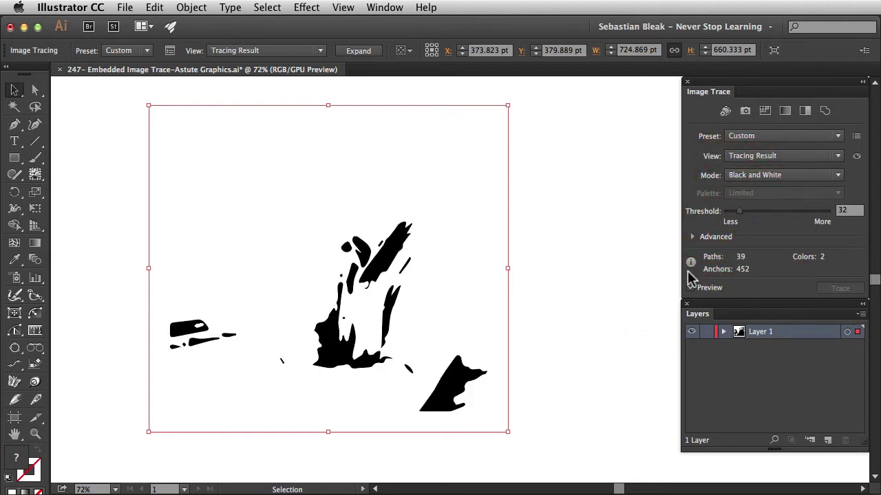
- Raise the black-and-white tracing's threshold gradually from 38 to 69, comparing how much detail turns black
{"action": "left_click", "coordinate": [846, 212]}
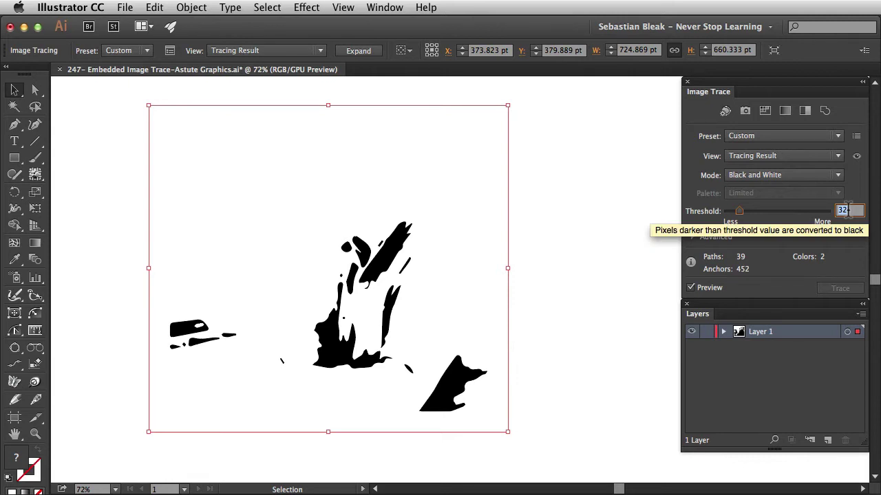
{"action": "type", "text": "38"}
{"action": "key", "text": "Return"}
{"action": "key", "text": "Up"}
{"action": "key", "text": "Up"}
{"action": "key", "text": "Up"}
{"action": "key", "text": "Up"}
{"action": "key", "text": "Up"}
{"action": "key", "text": "Up"}
{"action": "key", "text": "Up"}
{"action": "key", "text": "Up"}
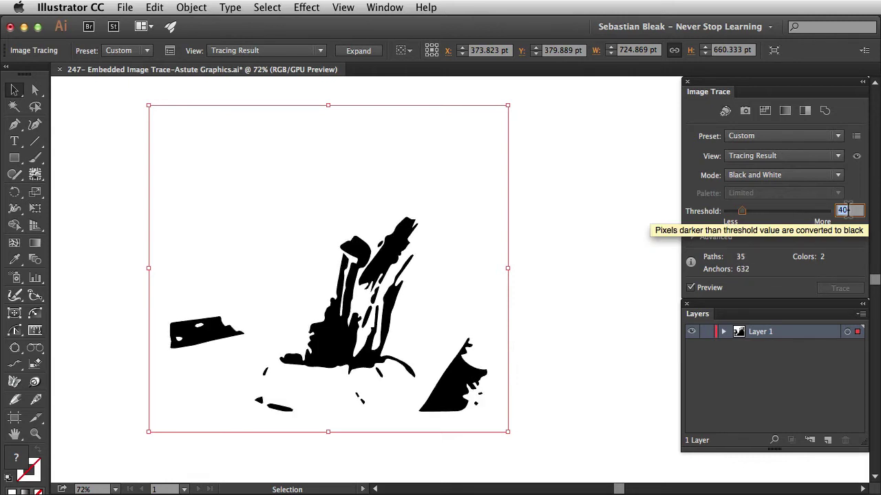
{"action": "key", "text": "Up"}
{"action": "key", "text": "Up"}
{"action": "key", "text": "Up"}
{"action": "key", "text": "Up"}
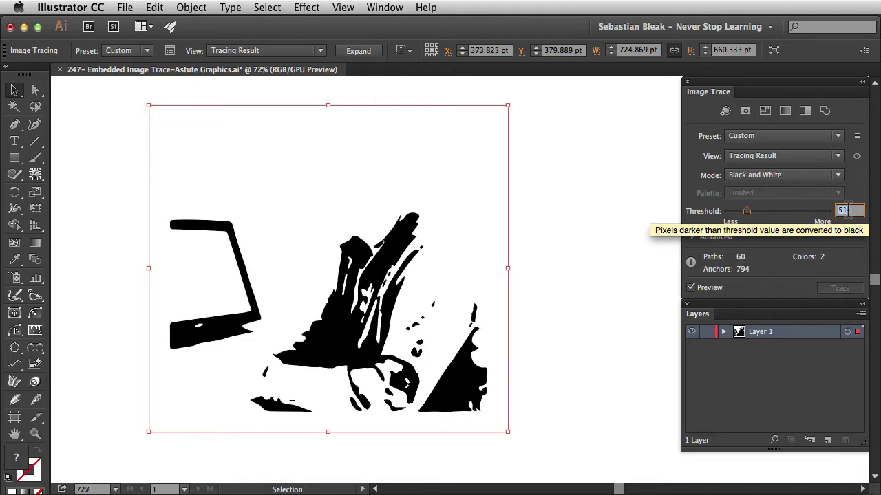
{"action": "key", "text": "Up"}
{"action": "key", "text": "Up"}
{"action": "key", "text": "Up"}
{"action": "key", "text": "Up"}
{"action": "key", "text": "Up"}
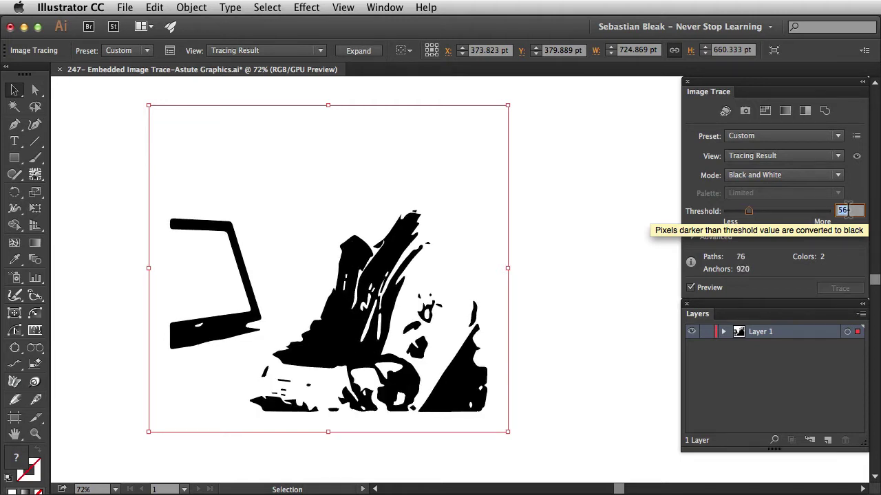
{"action": "key", "text": "Up"}
{"action": "key", "text": "Up"}
{"action": "key", "text": "Up"}
{"action": "key", "text": "Up"}
{"action": "key", "text": "Up"}
{"action": "key", "text": "Up"}
{"action": "key", "text": "Up"}
{"action": "key", "text": "Up"}
{"action": "key", "text": "Up"}
{"action": "key", "text": "Up"}
{"action": "key", "text": "Up"}
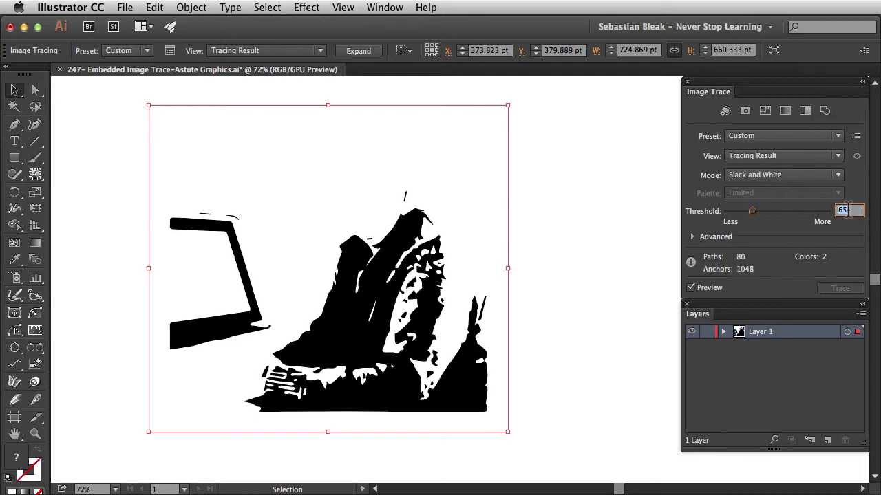
{"action": "key", "text": "Up"}
{"action": "key", "text": "Up"}
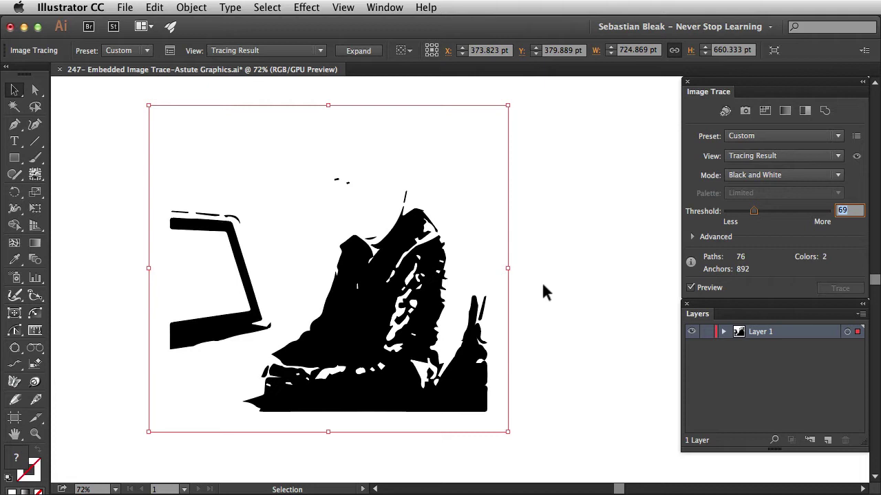
- Lower the tracing's threshold in single steps and settle on 61
{"action": "key", "text": "Down"}
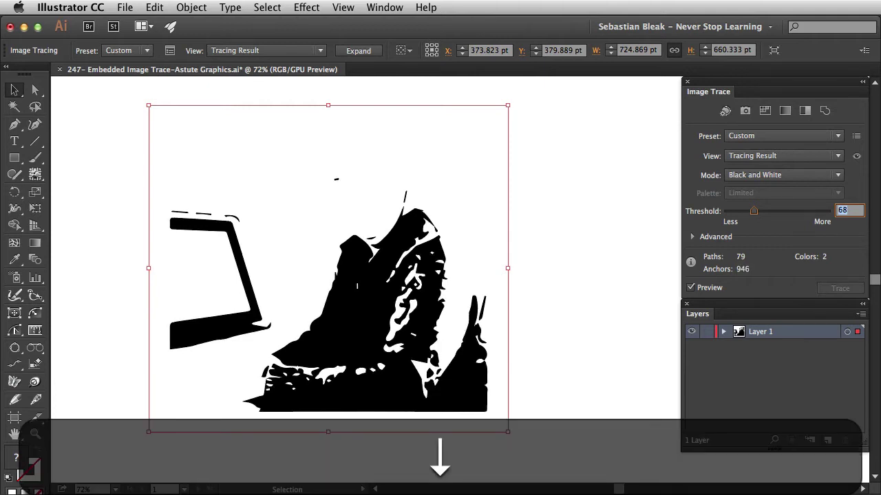
{"action": "key", "text": "Down"}
{"action": "key", "text": "Down"}
{"action": "key", "text": "Down"}
{"action": "key", "text": "Down"}
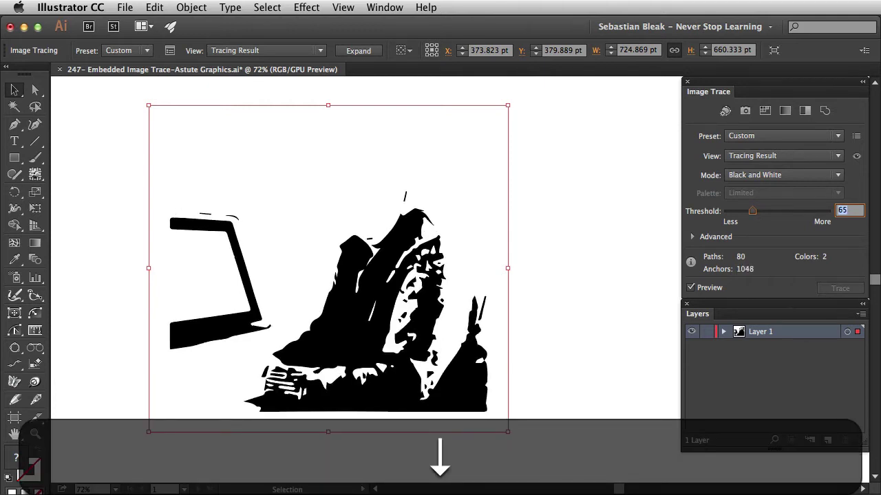
{"action": "key", "text": "Down"}
{"action": "key", "text": "Down"}
{"action": "key", "text": "Down"}
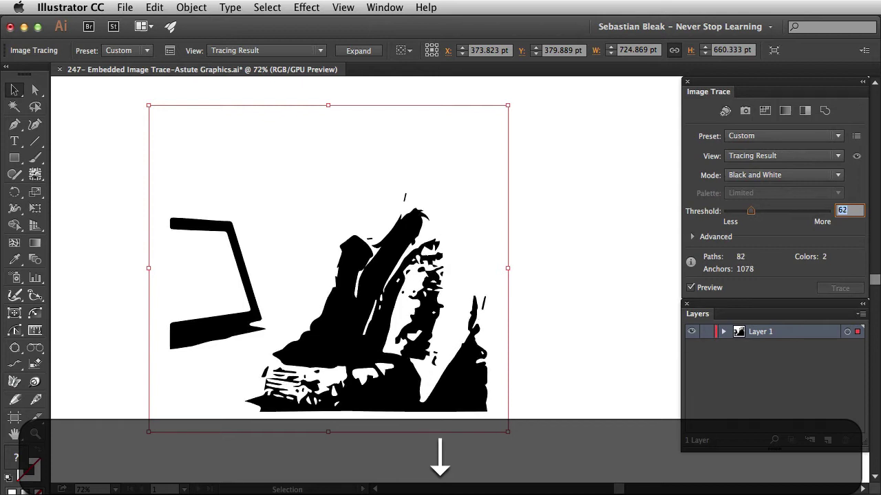
{"action": "key", "text": "Down"}
{"action": "key", "text": "Up"}
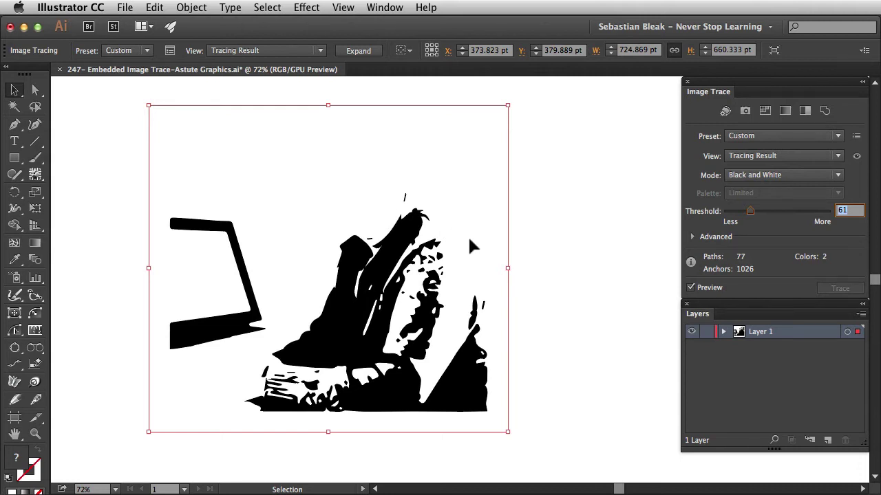
- Enable Ignore White in the advanced tracing options and collapse them again
{"action": "left_click", "coordinate": [692, 237]}
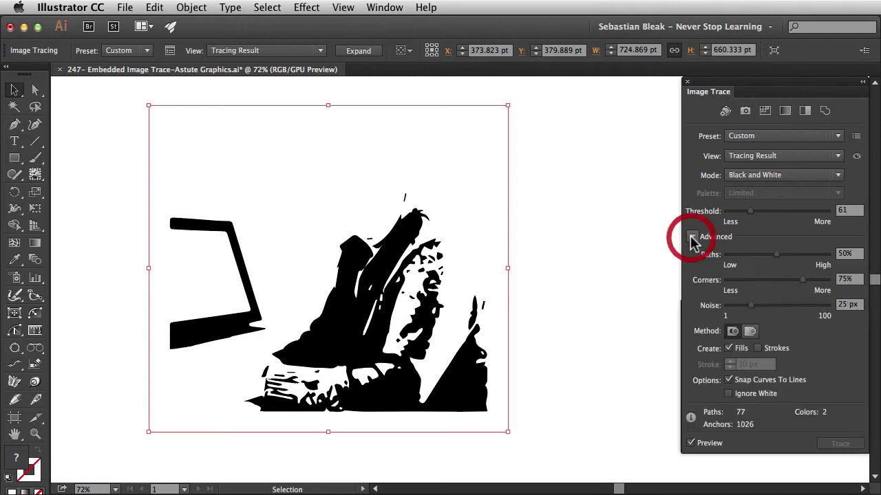
{"action": "left_click", "coordinate": [728, 395]}
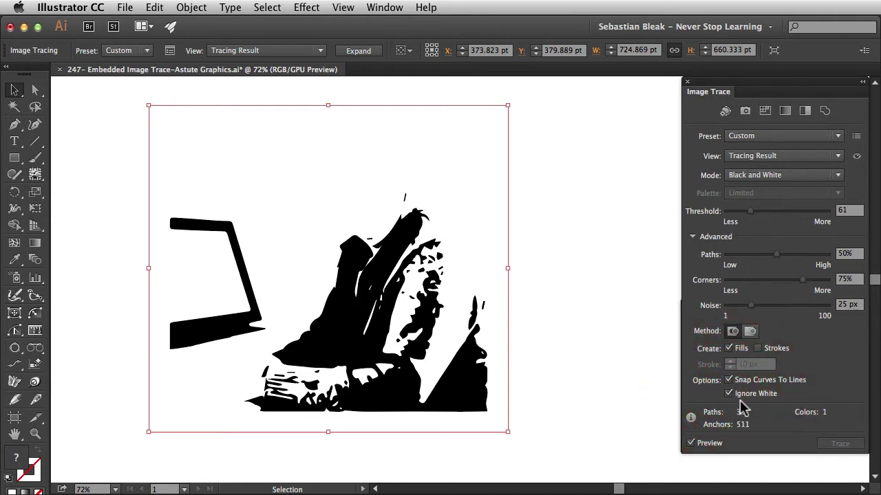
{"action": "left_click", "coordinate": [691, 238]}
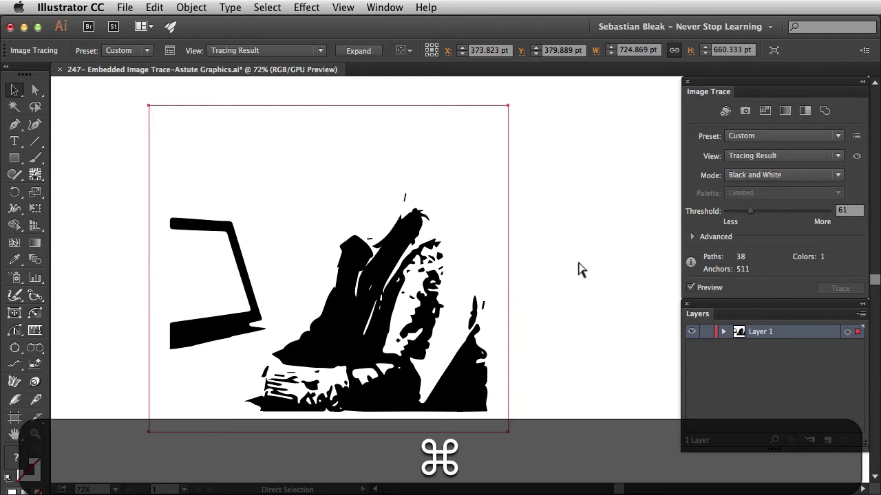
- Copy the tracing, lock Layer 1 and paste the copy in front on a new layer above it
{"action": "key", "text": "super+c"}
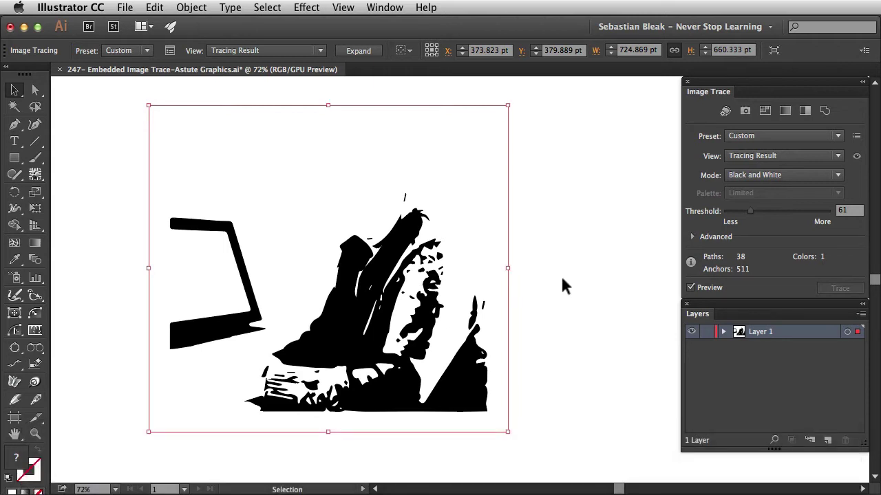
{"action": "left_click", "coordinate": [759, 390]}
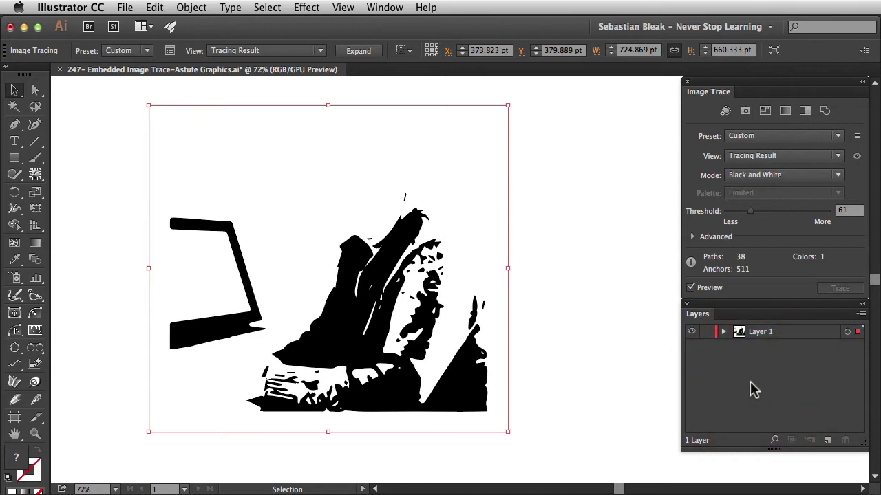
{"action": "left_click", "coordinate": [708, 332]}
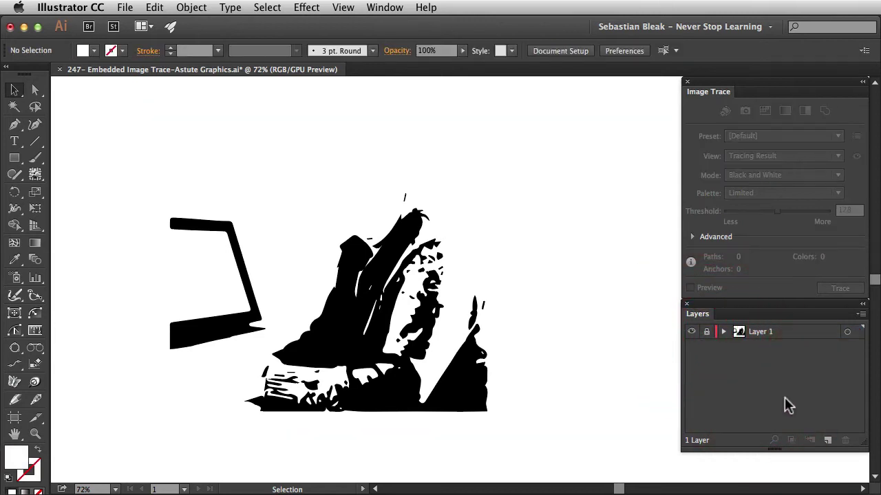
{"action": "left_click", "coordinate": [828, 437]}
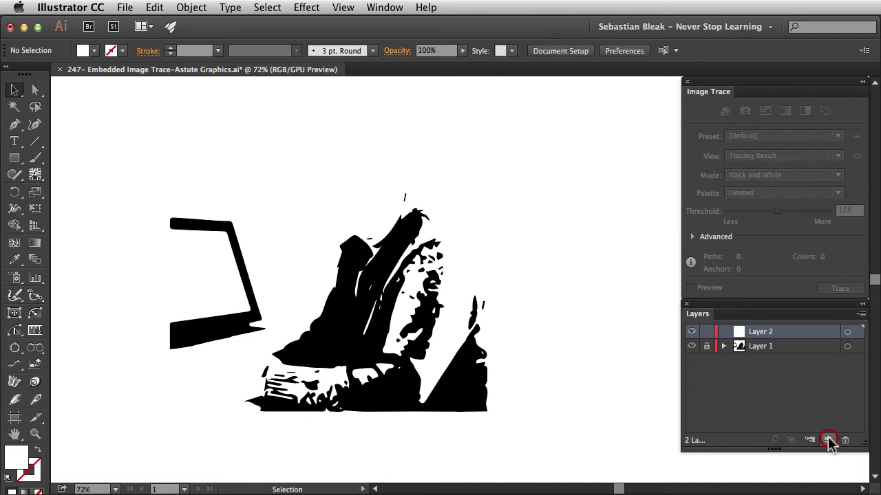
{"action": "left_click", "coordinate": [795, 333]}
{"action": "key", "text": "super+f"}
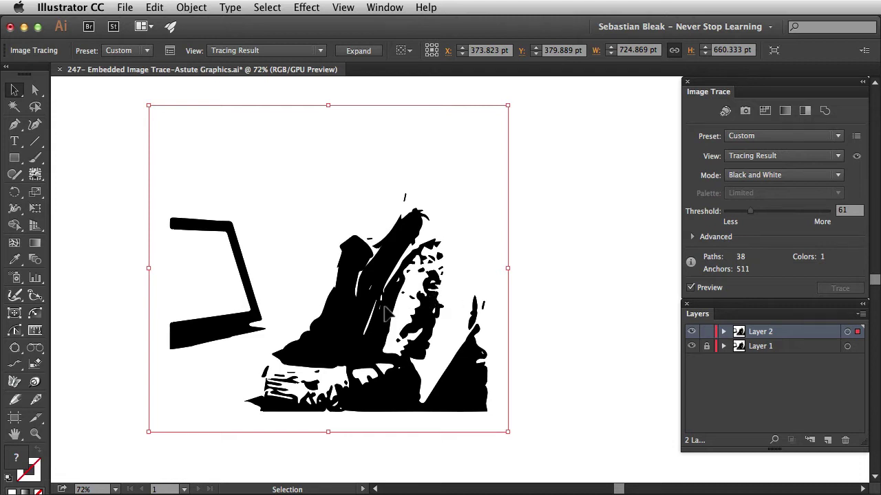
- Offset the pasted tracing slightly up and to the left to check the duplicate, and undo the move
{"action": "left_click_drag", "start_coordinate": [349, 308], "coordinate": [336, 303]}
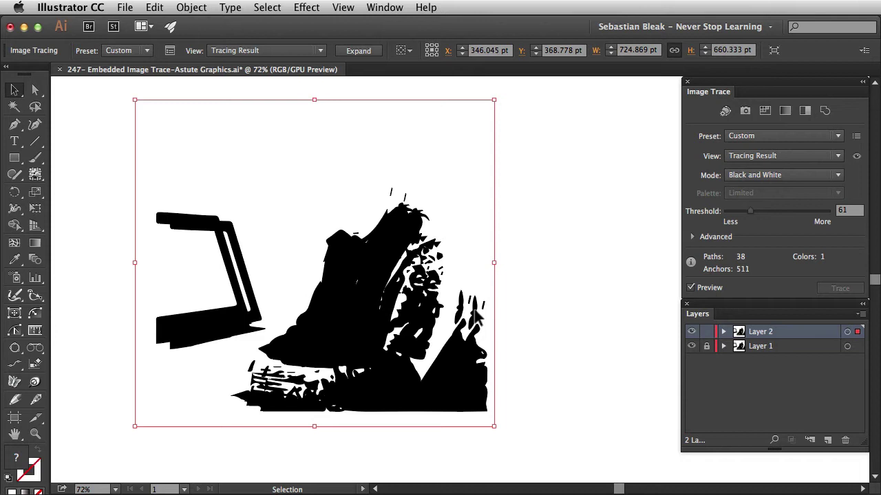
{"action": "key", "text": "super+z"}
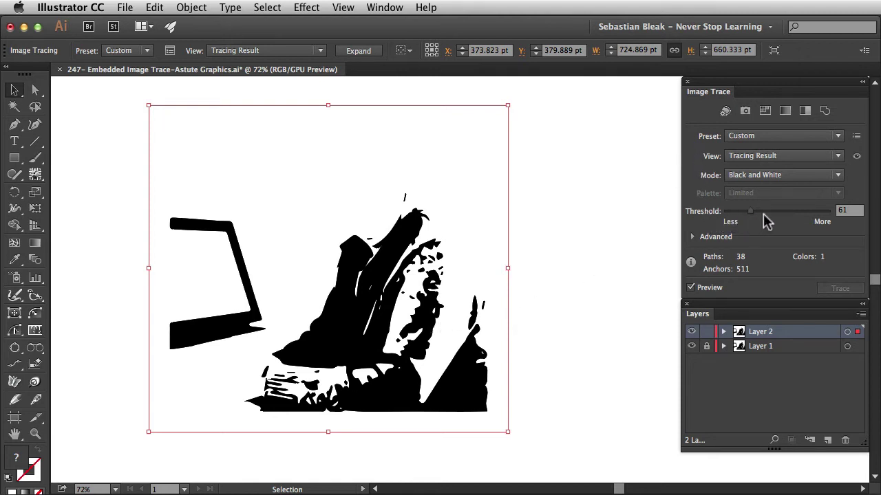
- Raise the threshold of the Layer 2 tracing gradually to 130
{"action": "left_click", "coordinate": [853, 211]}
{"action": "type", "text": "75"}
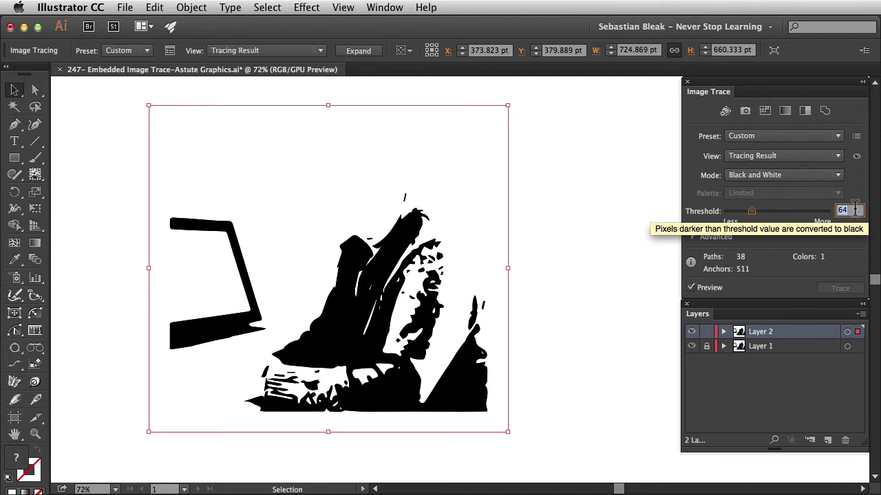
{"action": "key", "text": "Return"}
{"action": "key", "text": "Up"}
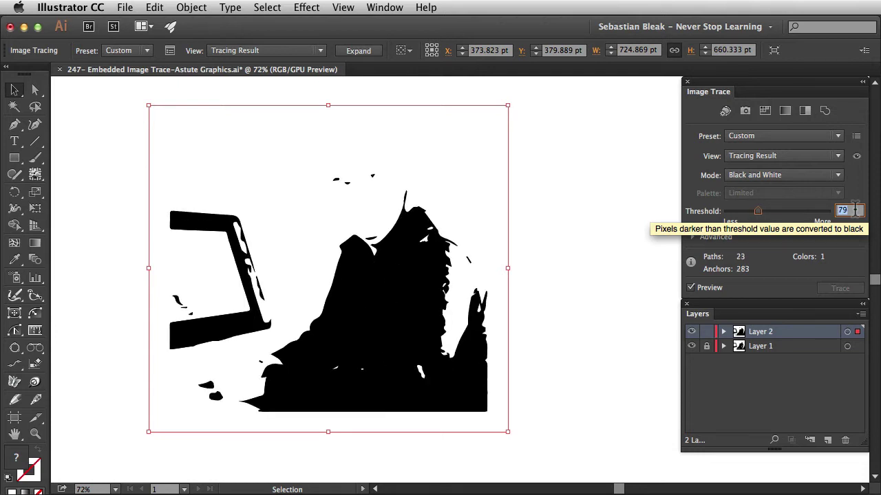
{"action": "key", "text": "shift+Up"}
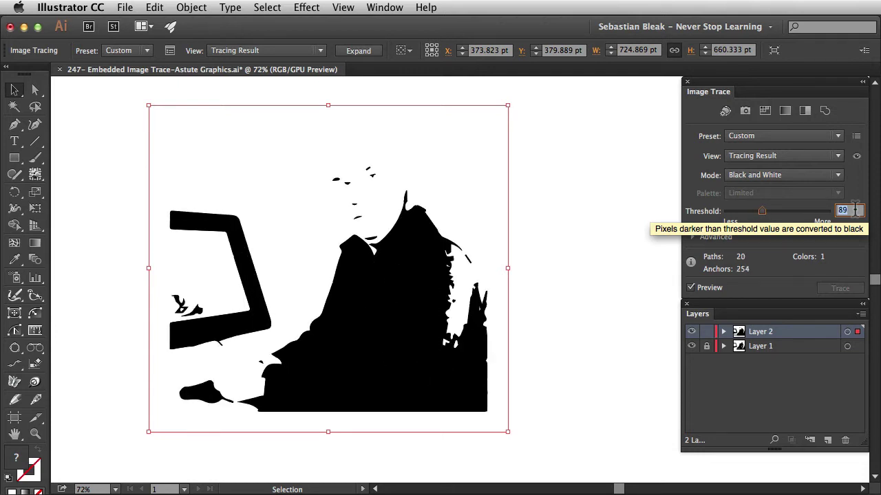
{"action": "key", "text": "Up"}
{"action": "key", "text": "Up"}
{"action": "key", "text": "Up"}
{"action": "key", "text": "Up"}
{"action": "key", "text": "Up"}
{"action": "key", "text": "Up"}
{"action": "key", "text": "Up"}
{"action": "key", "text": "Up"}
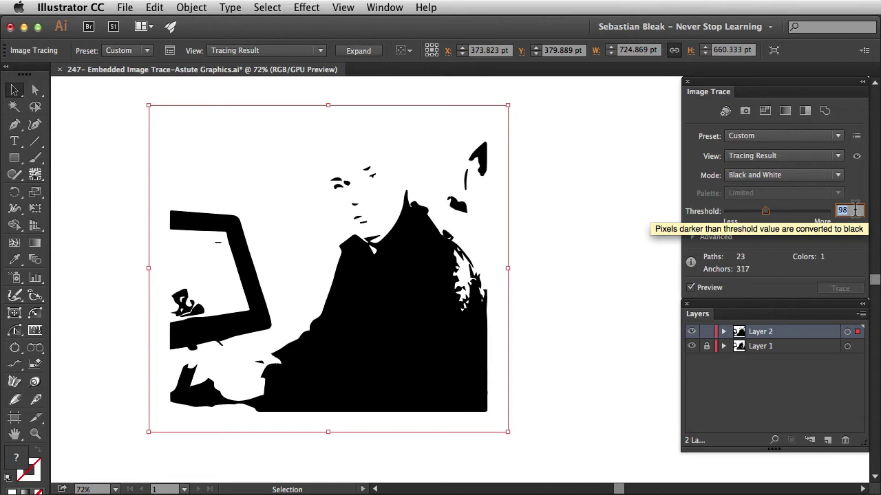
{"action": "key", "text": "Up"}
{"action": "key", "text": "Up"}
{"action": "key", "text": "Up"}
{"action": "key", "text": "Up"}
{"action": "key", "text": "Up"}
{"action": "key", "text": "Up"}
{"action": "key", "text": "Up"}
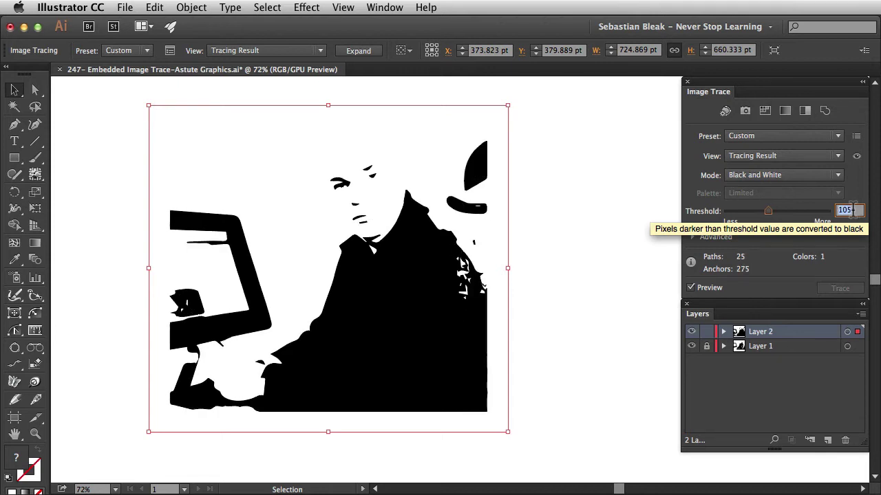
{"action": "key", "text": "Up"}
{"action": "key", "text": "Up"}
{"action": "key", "text": "Up"}
{"action": "key", "text": "Up"}
{"action": "key", "text": "Up"}
{"action": "key", "text": "Up"}
{"action": "key", "text": "Up"}
{"action": "key", "text": "Up"}
{"action": "key", "text": "Up"}
{"action": "key", "text": "Up"}
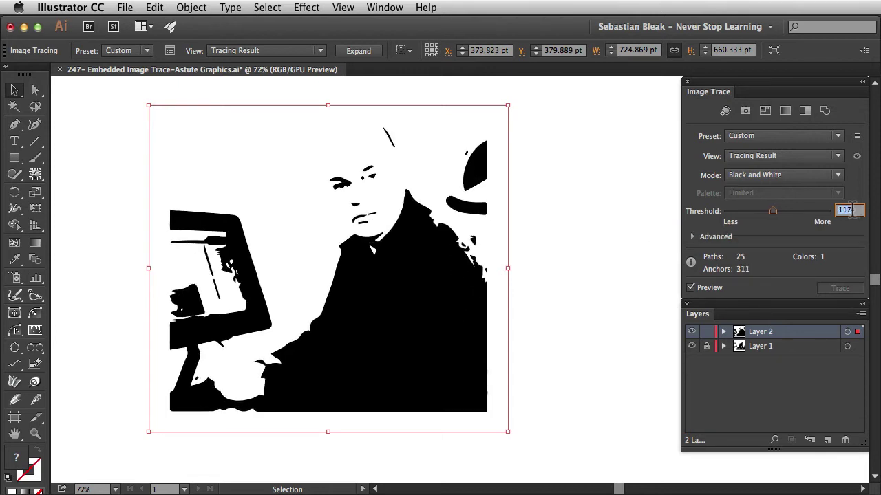
{"action": "key", "text": "Up"}
{"action": "key", "text": "Up"}
{"action": "key", "text": "Up"}
{"action": "key", "text": "Up"}
{"action": "key", "text": "Up"}
{"action": "key", "text": "Up"}
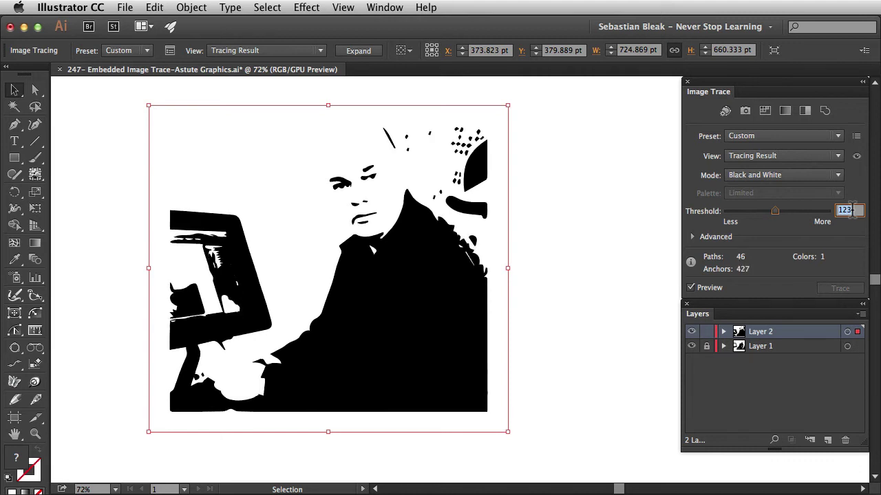
{"action": "key", "text": "Up"}
{"action": "key", "text": "Up"}
{"action": "key", "text": "Up"}
{"action": "key", "text": "Up"}
{"action": "key", "text": "Up"}
{"action": "key", "text": "Up"}
{"action": "key", "text": "Up"}
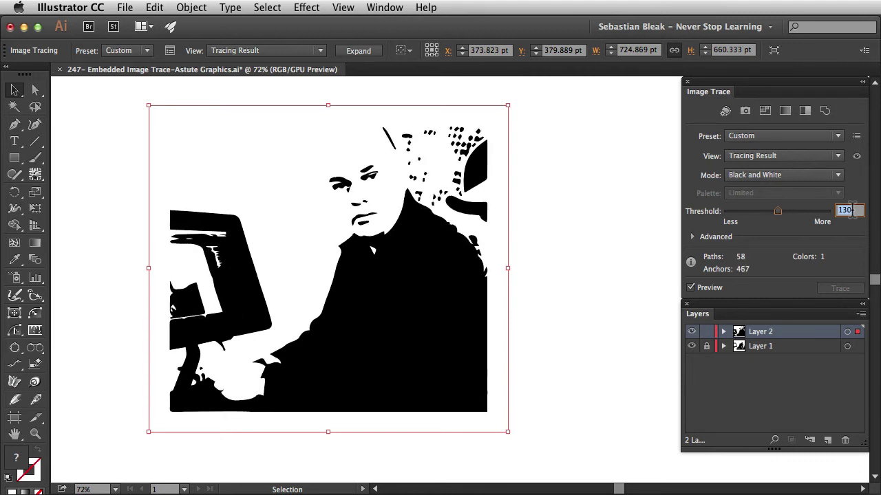
- Set the Layer 2 tracing's threshold to 141 and keep raising it in single steps to 160
{"action": "type", "text": "141"}
{"action": "key", "text": "Return"}
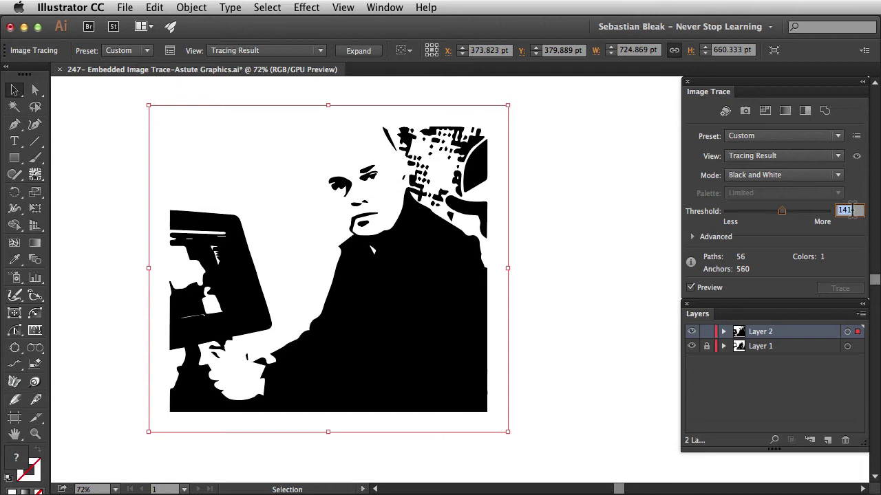
{"action": "key", "text": "Up"}
{"action": "key", "text": "Up"}
{"action": "key", "text": "Up"}
{"action": "key", "text": "Up"}
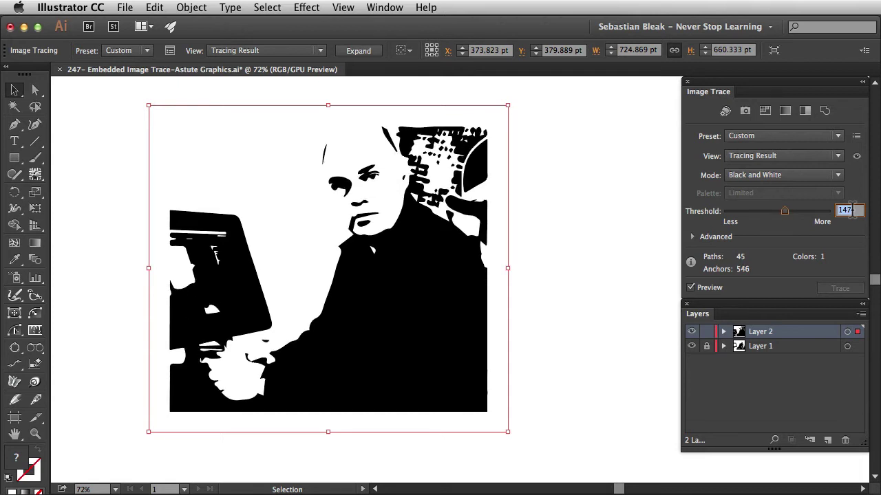
{"action": "key", "text": "Up"}
{"action": "key", "text": "Up"}
{"action": "key", "text": "Up"}
{"action": "key", "text": "Up"}
{"action": "key", "text": "Up"}
{"action": "key", "text": "Up"}
{"action": "key", "text": "Up"}
{"action": "key", "text": "Up"}
{"action": "key", "text": "Up"}
{"action": "key", "text": "Up"}
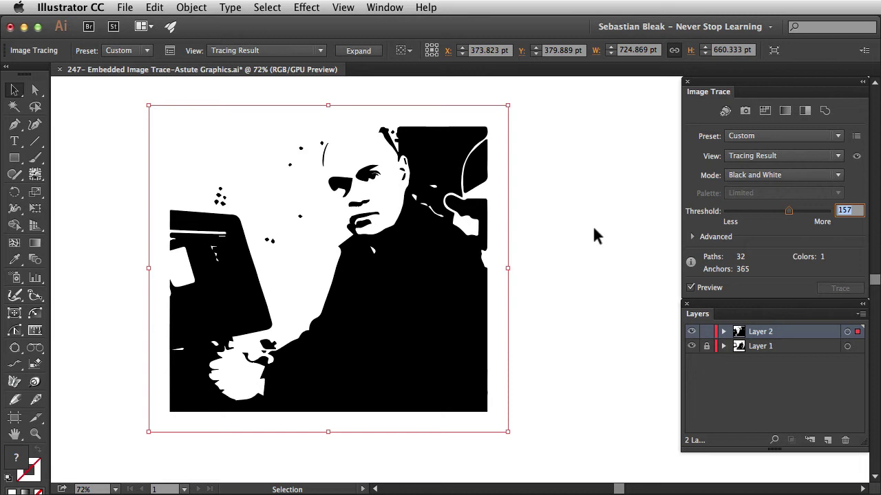
{"action": "key", "text": "Up"}
{"action": "key", "text": "Up"}
{"action": "key", "text": "Up"}
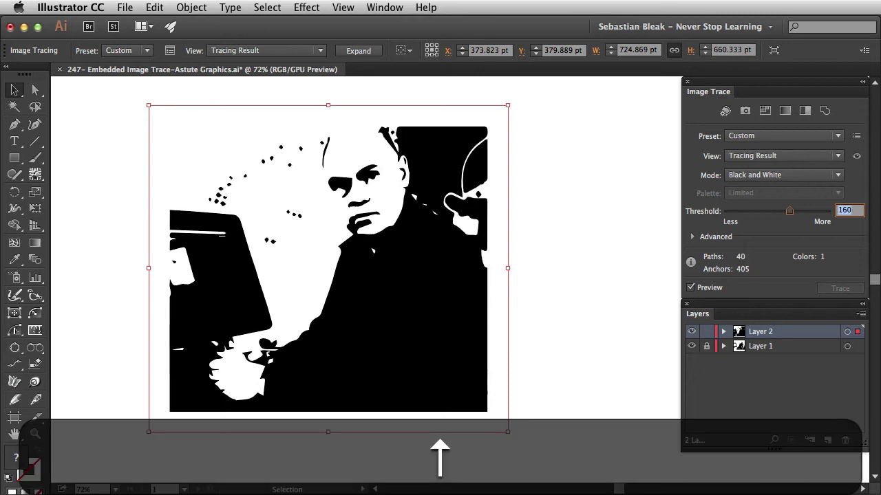
- Compare threshold values between 156 and 160 on the Layer 2 tracing and settle on 159
{"action": "key", "text": "Down"}
{"action": "key", "text": "Down"}
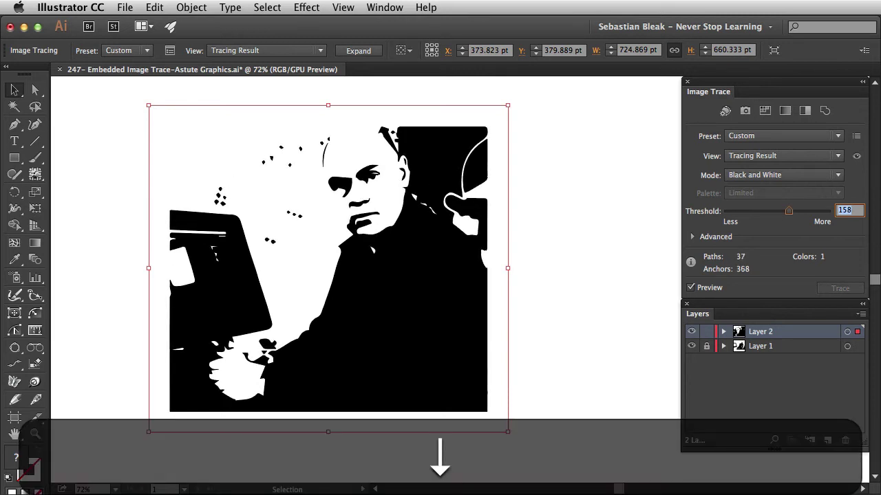
{"action": "key", "text": "Down"}
{"action": "key", "text": "Down"}
{"action": "key", "text": "Down"}
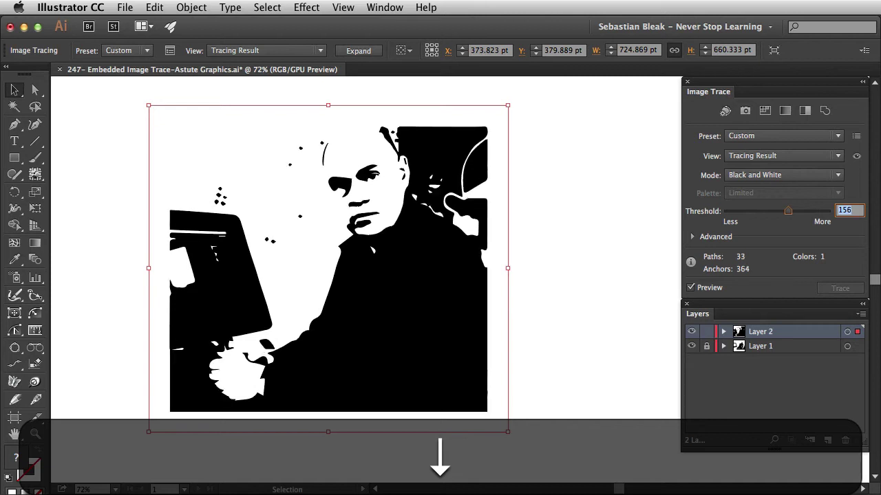
{"action": "key", "text": "Up"}
{"action": "key", "text": "Up"}
{"action": "key", "text": "Up"}
{"action": "key", "text": "Up"}
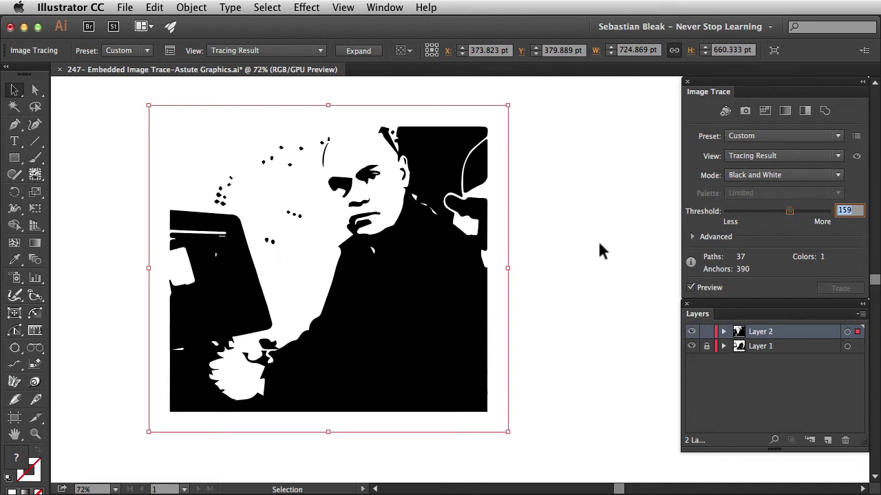
- In the Layer 2 tracing's advanced options, try several path fidelity values, settling on 75%, and lower the noise to 1 px
{"action": "left_click", "coordinate": [693, 236]}
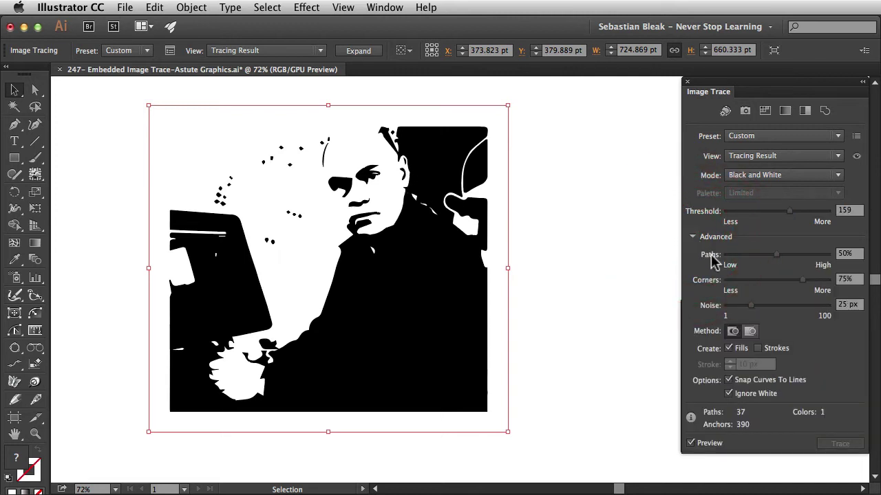
{"action": "left_click", "coordinate": [791, 255]}
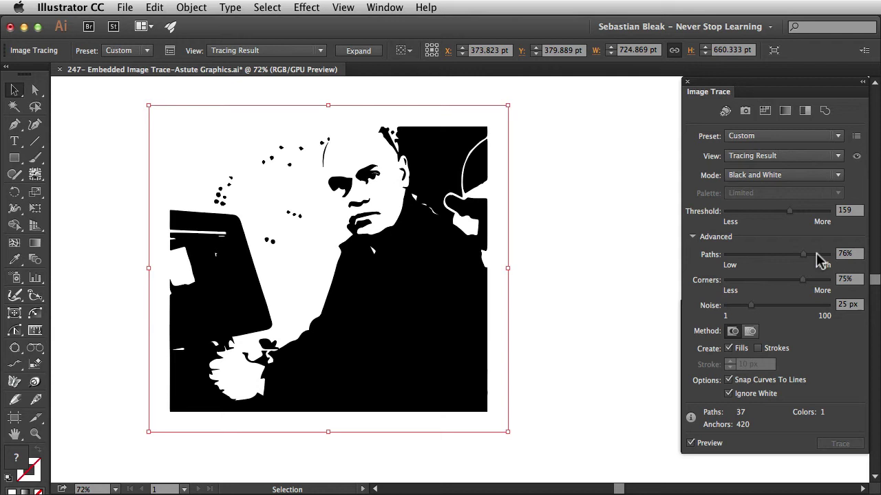
{"action": "left_click", "coordinate": [821, 255]}
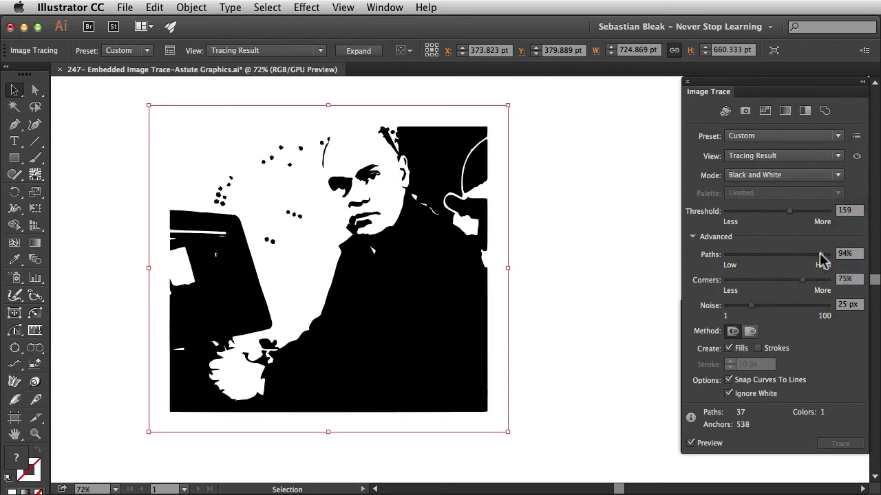
{"action": "left_click", "coordinate": [808, 254]}
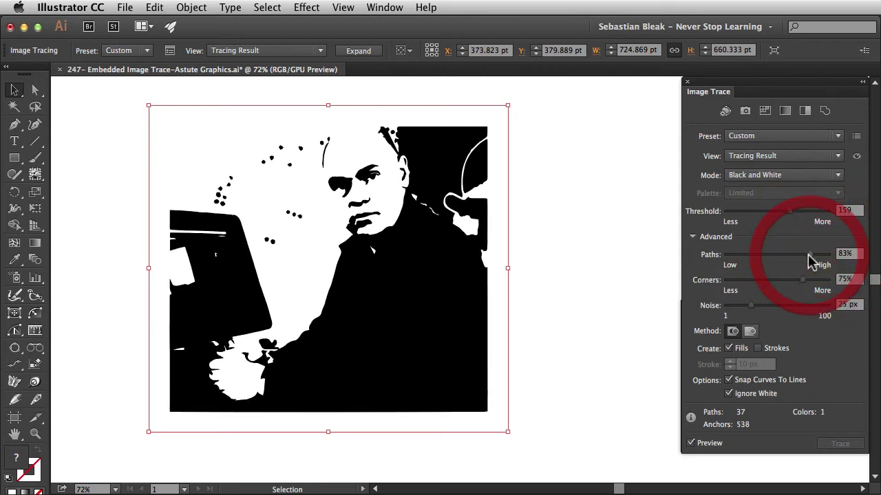
{"action": "left_click", "coordinate": [801, 255]}
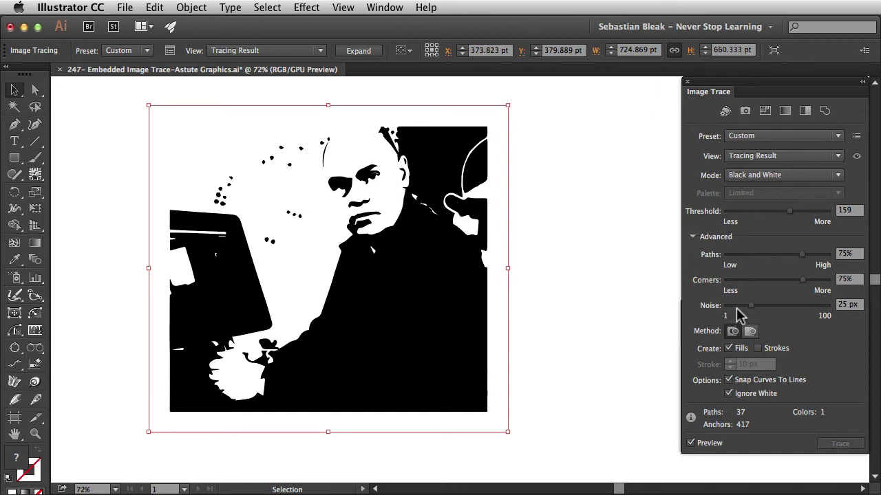
{"action": "left_click_drag", "start_coordinate": [750, 307], "coordinate": [708, 306]}
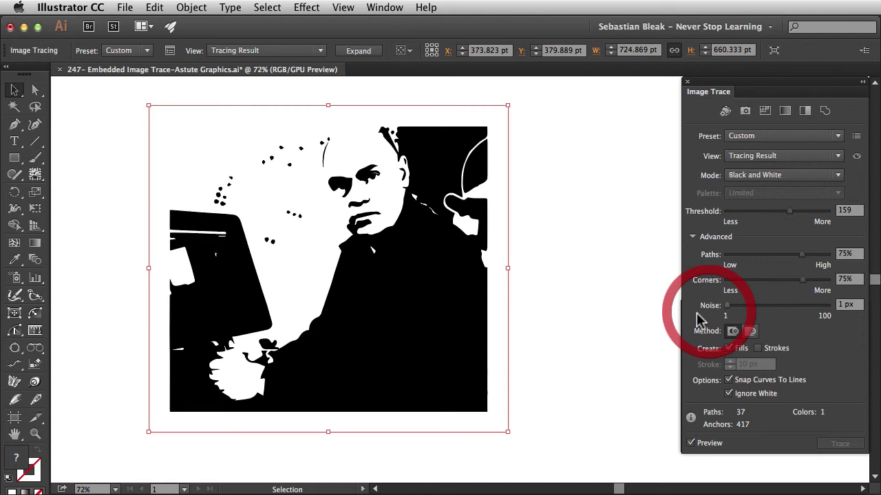
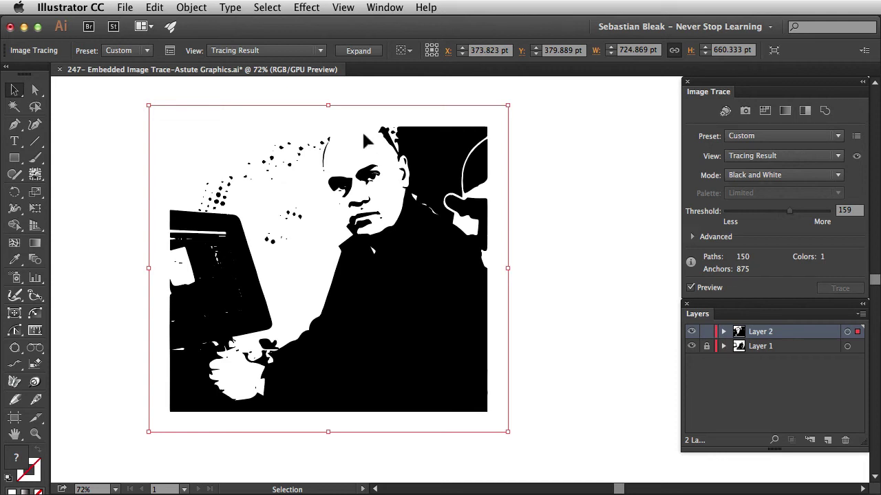
- Expand the Layer 2 tracing and erase its solid black areas over the jacket and sleeves with the Eraser tool, hiding selection edges
{"action": "left_click", "coordinate": [353, 54]}
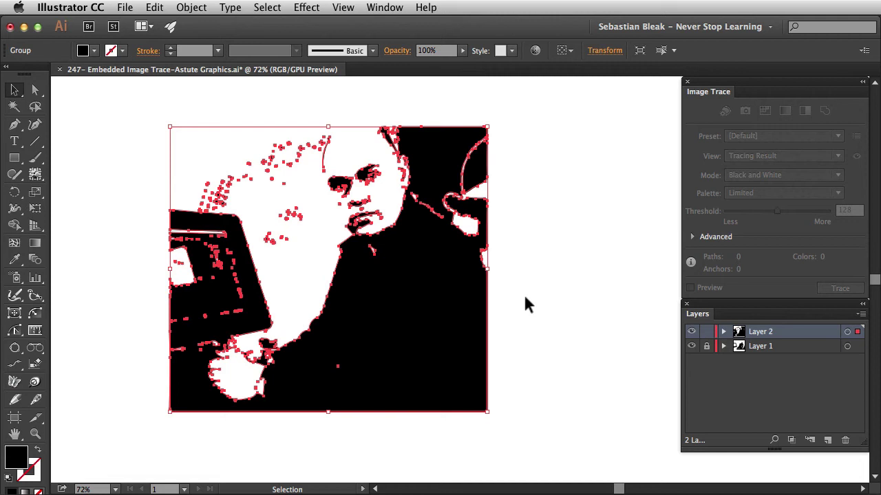
{"action": "key", "text": "shift+e"}
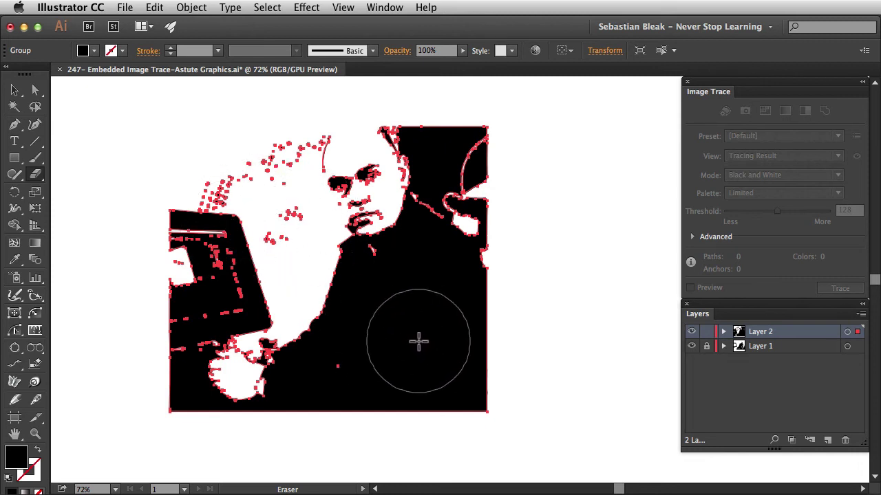
{"action": "key", "text": "super+h"}
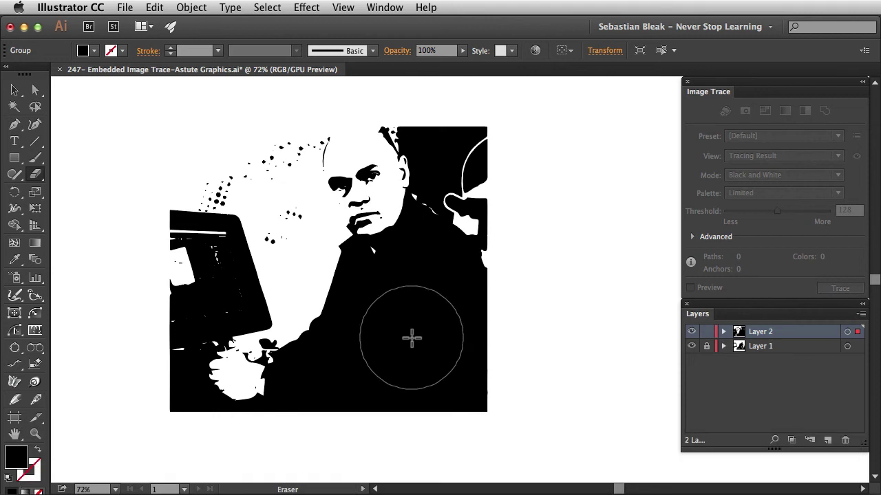
{"action": "left_click", "coordinate": [29, 67]}
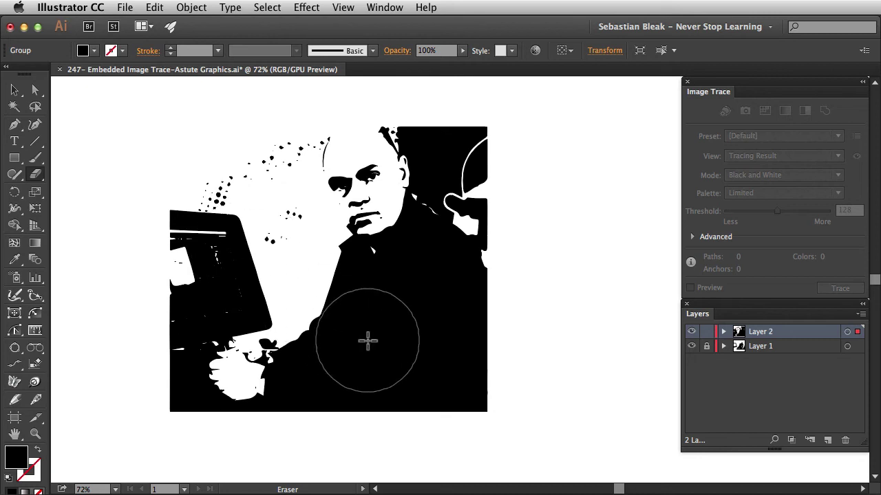
{"action": "mouse_move", "coordinate": [342, 300]}
{"action": "left_mouse_down"}
{"action": "mouse_move", "coordinate": [445, 314]}
{"action": "mouse_move", "coordinate": [468, 345]}
{"action": "mouse_move", "coordinate": [448, 401]}
{"action": "mouse_move", "coordinate": [386, 374]}
{"action": "mouse_move", "coordinate": [389, 344]}
{"action": "left_mouse_up"}
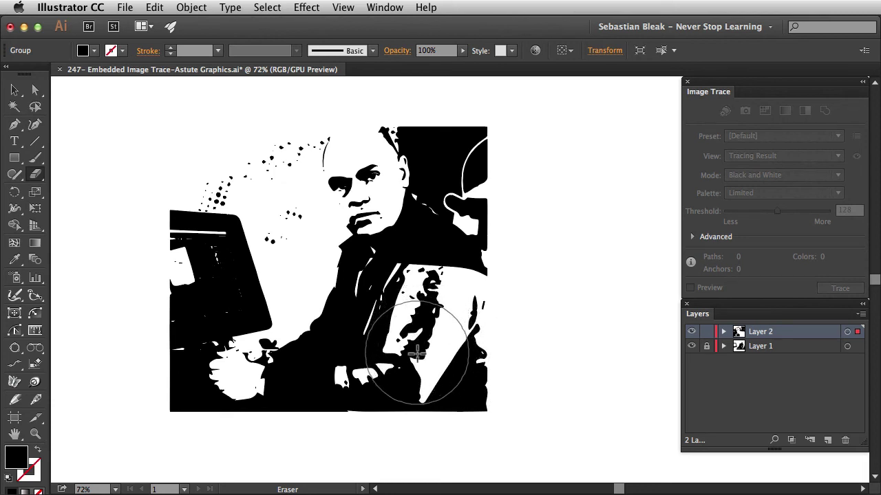
{"action": "mouse_move", "coordinate": [365, 367]}
{"action": "left_mouse_down"}
{"action": "mouse_move", "coordinate": [341, 368]}
{"action": "mouse_move", "coordinate": [364, 384]}
{"action": "mouse_move", "coordinate": [321, 389]}
{"action": "mouse_move", "coordinate": [311, 360]}
{"action": "mouse_move", "coordinate": [418, 419]}
{"action": "mouse_move", "coordinate": [466, 392]}
{"action": "mouse_move", "coordinate": [442, 295]}
{"action": "mouse_move", "coordinate": [423, 284]}
{"action": "mouse_move", "coordinate": [381, 305]}
{"action": "mouse_move", "coordinate": [377, 319]}
{"action": "left_mouse_up"}
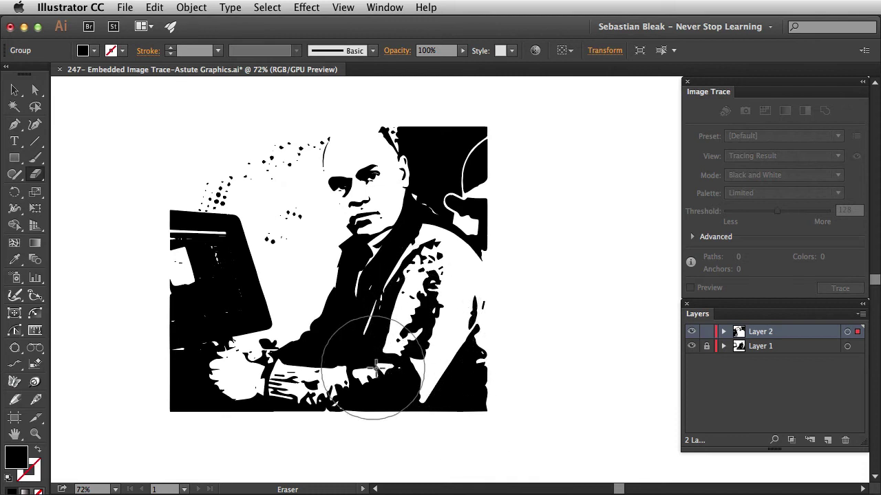
- Erase the Layer 2 black over the laptop, undoing the first pass and redoing it, and show the artwork's selection edges again
{"action": "mouse_move", "coordinate": [228, 282]}
{"action": "left_mouse_down"}
{"action": "mouse_move", "coordinate": [131, 252]}
{"action": "mouse_move", "coordinate": [216, 257]}
{"action": "mouse_move", "coordinate": [226, 284]}
{"action": "mouse_move", "coordinate": [245, 291]}
{"action": "left_mouse_up"}
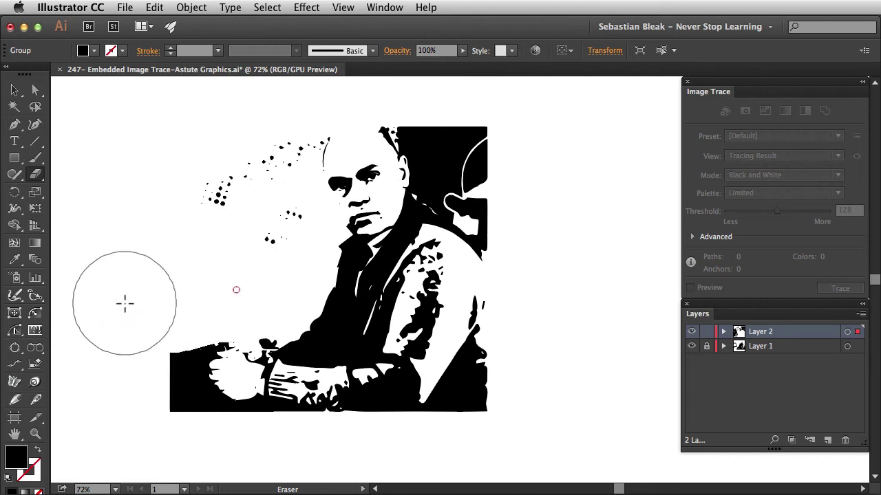
{"action": "key", "text": "super+z"}
{"action": "mouse_move", "coordinate": [167, 293]}
{"action": "left_mouse_down"}
{"action": "mouse_move", "coordinate": [143, 312]}
{"action": "mouse_move", "coordinate": [171, 296]}
{"action": "mouse_move", "coordinate": [157, 306]}
{"action": "mouse_move", "coordinate": [182, 302]}
{"action": "left_mouse_up"}
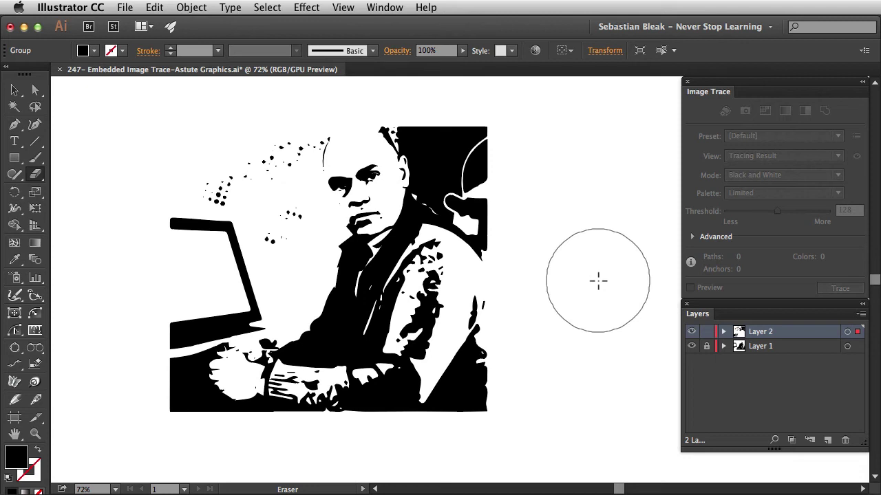
{"action": "key", "text": "v"}
{"action": "left_click", "coordinate": [335, 368]}
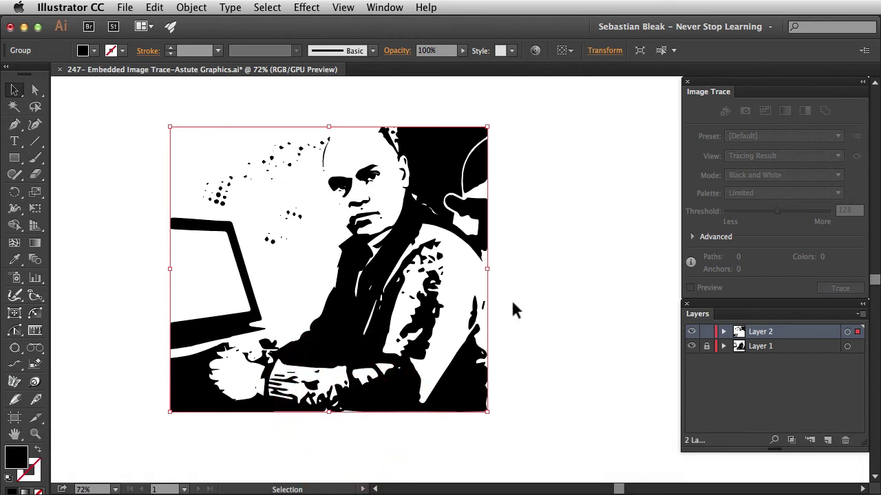
{"action": "key", "text": "super+h"}
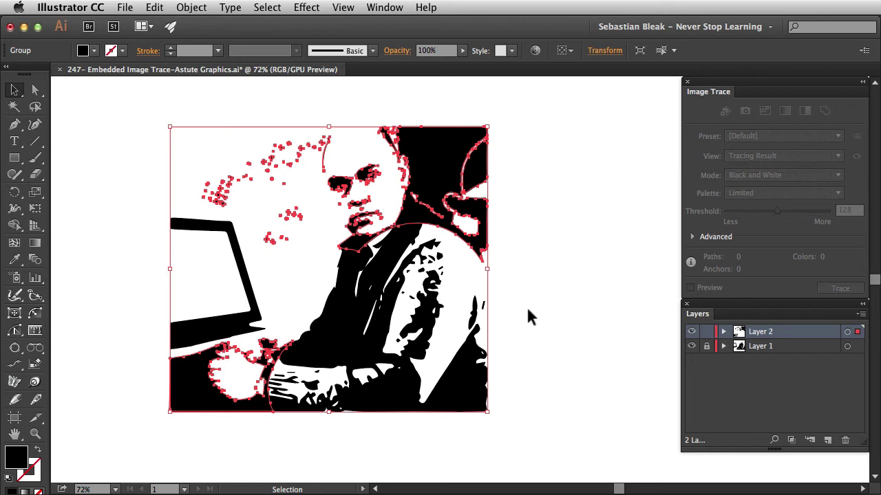
- Unlock Layer 1 and expand its tracing into paths, after trying and undoing a threshold of 33
{"action": "left_click", "coordinate": [706, 347]}
{"action": "left_click", "coordinate": [847, 346]}
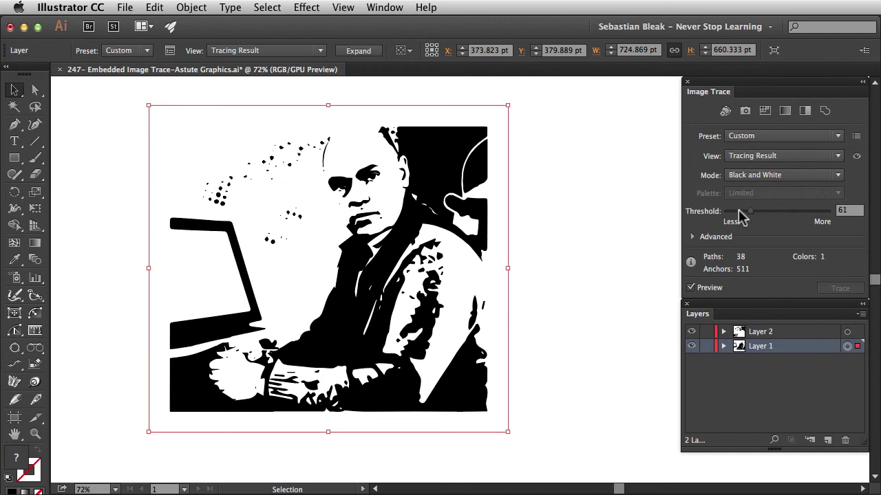
{"action": "left_click_drag", "start_coordinate": [750, 211], "coordinate": [739, 211]}
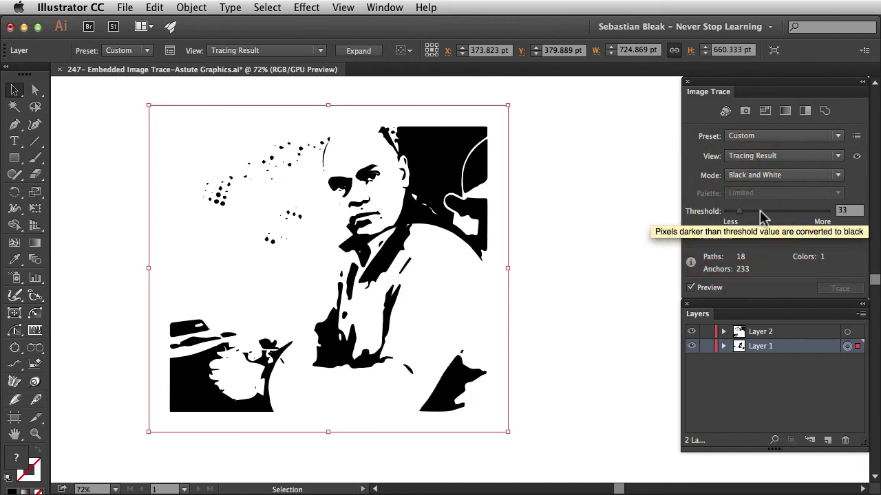
{"action": "key", "text": "super+z"}
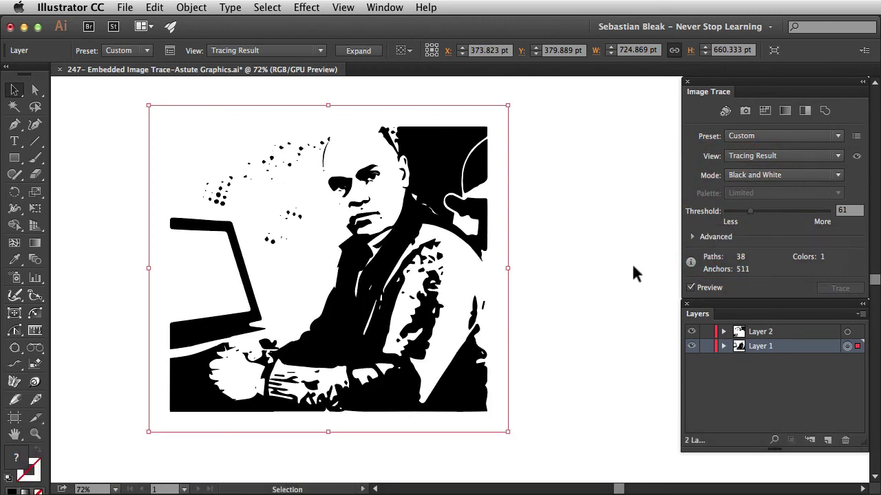
{"action": "left_click", "coordinate": [360, 51]}
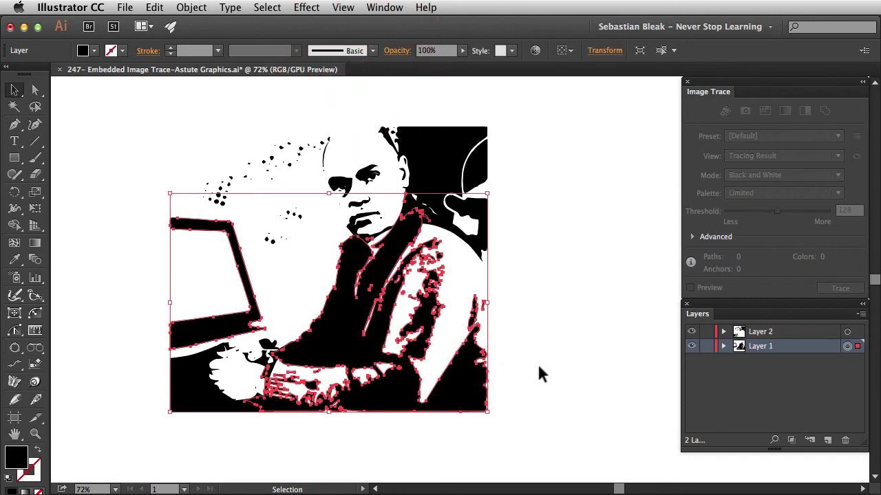
- Unite the expanded artwork of both layers with the Pathfinder Unite shape mode and move the merged artwork slightly up and to the left
{"action": "mouse_move", "coordinate": [538, 373]}
{"action": "left_mouse_down"}
{"action": "mouse_move", "coordinate": [413, 268]}
{"action": "mouse_move", "coordinate": [230, 164]}
{"action": "mouse_move", "coordinate": [193, 157]}
{"action": "left_mouse_up"}
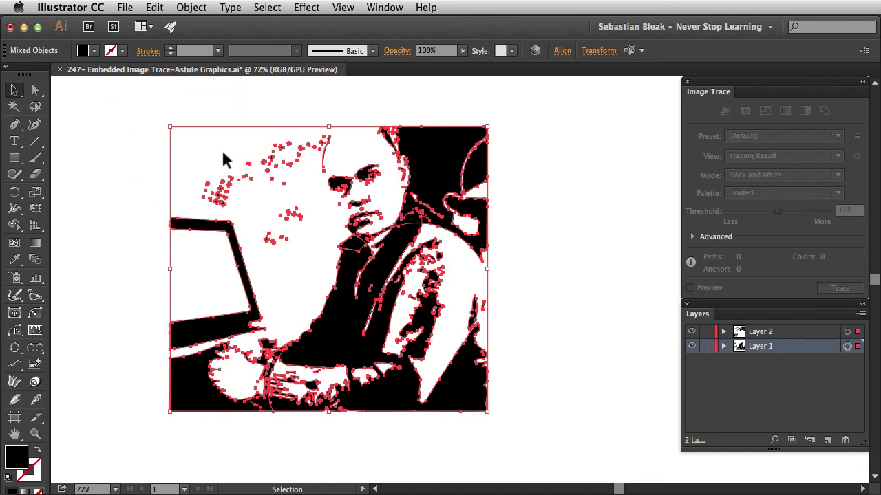
{"action": "left_click", "coordinate": [378, 8]}
{"action": "scroll", "coordinate": [434, 217], "scroll_direction": "down", "scroll_amount": 10}
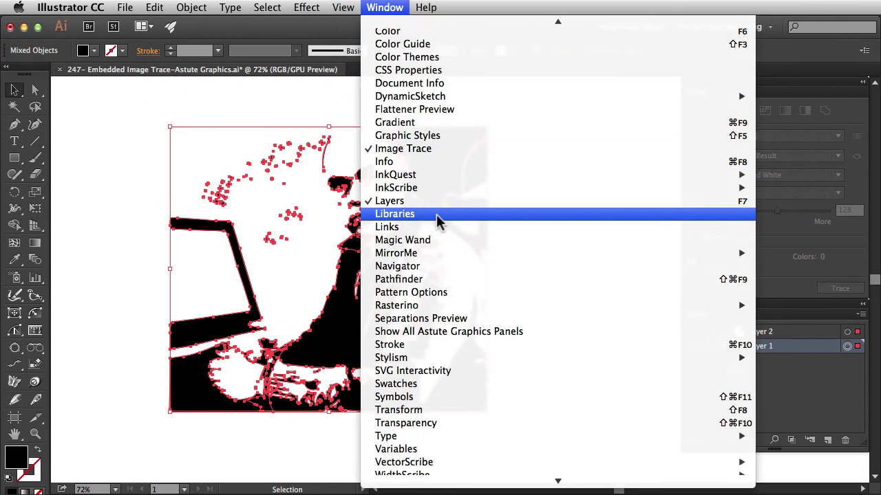
{"action": "mouse_move", "coordinate": [479, 242]}
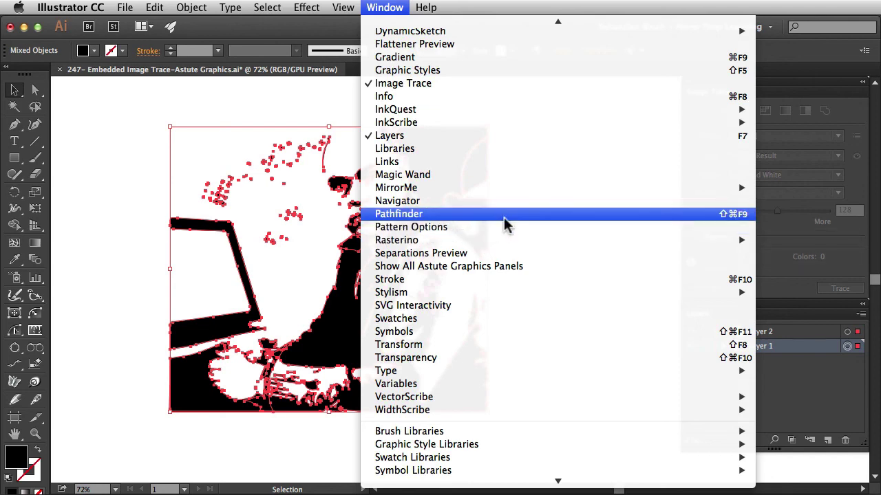
{"action": "left_click", "coordinate": [505, 217]}
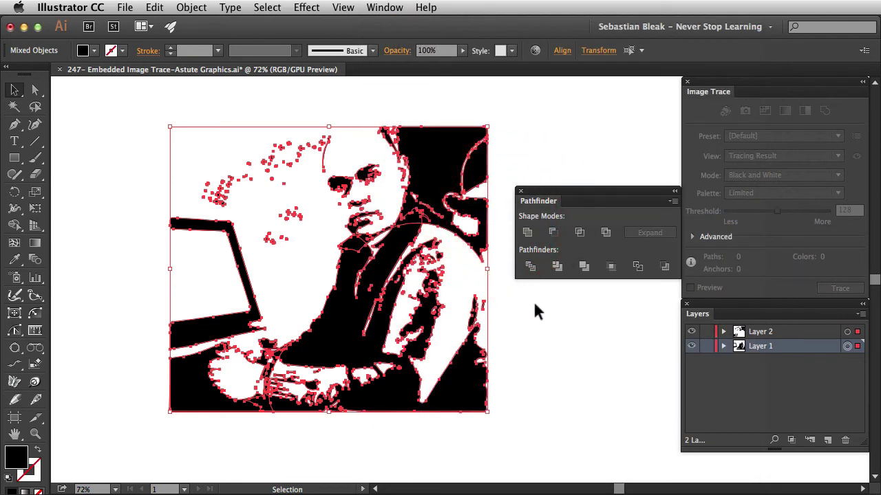
{"action": "left_click", "coordinate": [527, 234]}
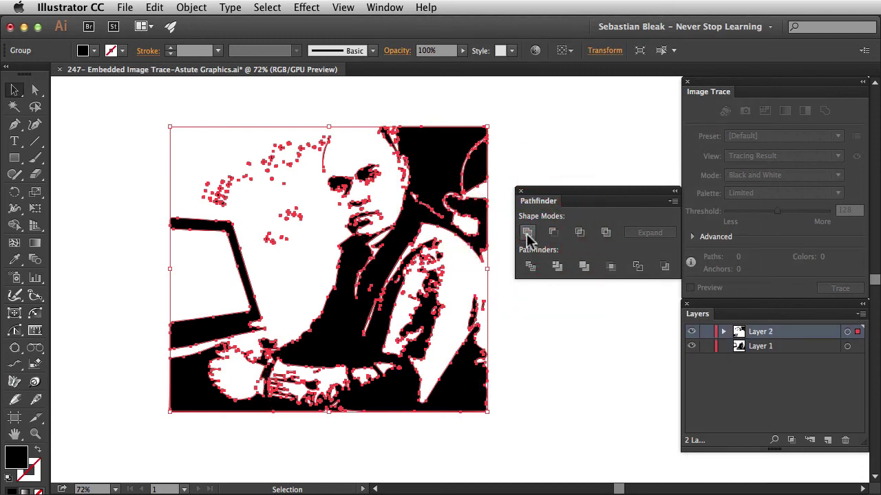
{"action": "left_click", "coordinate": [570, 372]}
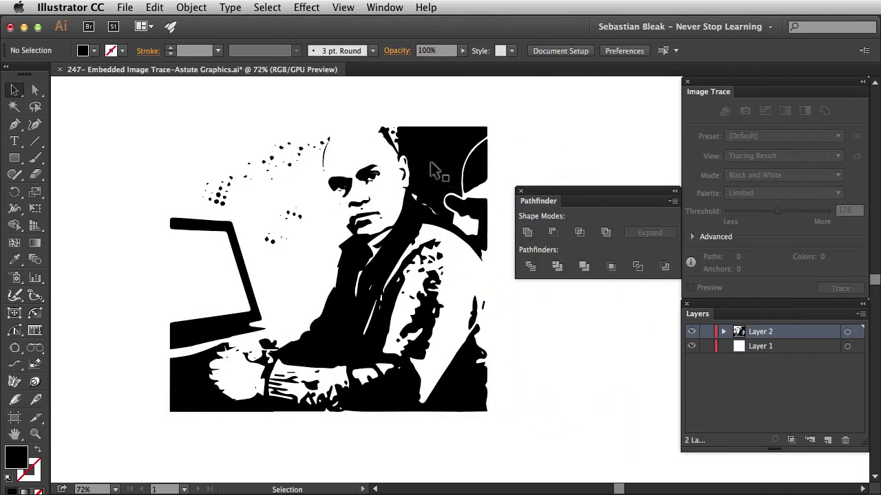
{"action": "left_click_drag", "start_coordinate": [432, 160], "coordinate": [397, 150]}
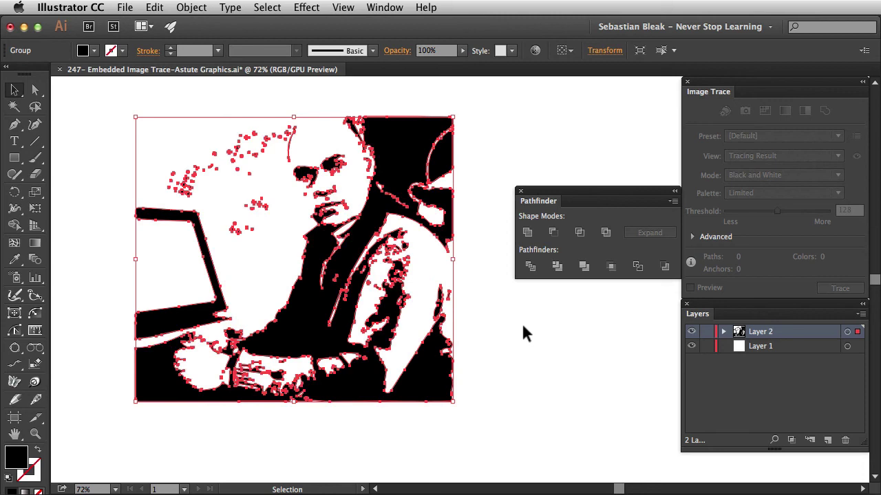
- Show VectorScribe's PathScribe panel with the merged artwork selected
{"action": "left_click", "coordinate": [384, 8]}
{"action": "scroll", "coordinate": [478, 181], "scroll_direction": "down", "scroll_amount": 10}
{"action": "mouse_move", "coordinate": [506, 234]}
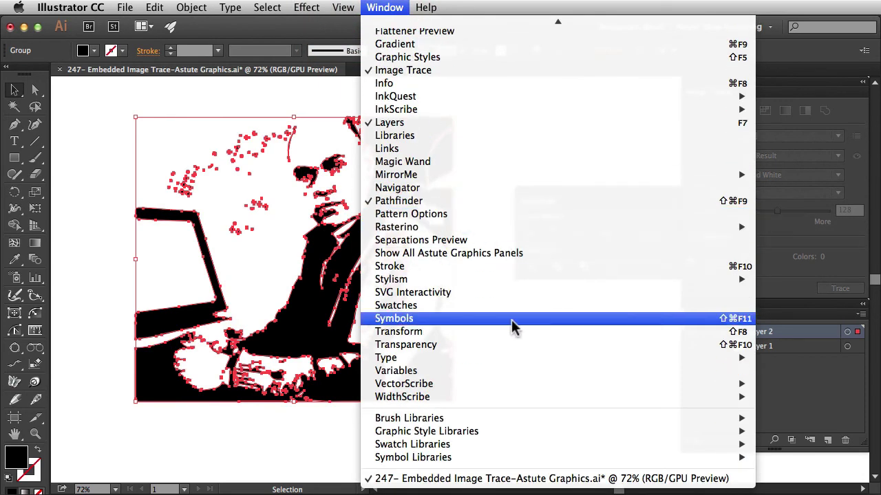
{"action": "mouse_move", "coordinate": [487, 385]}
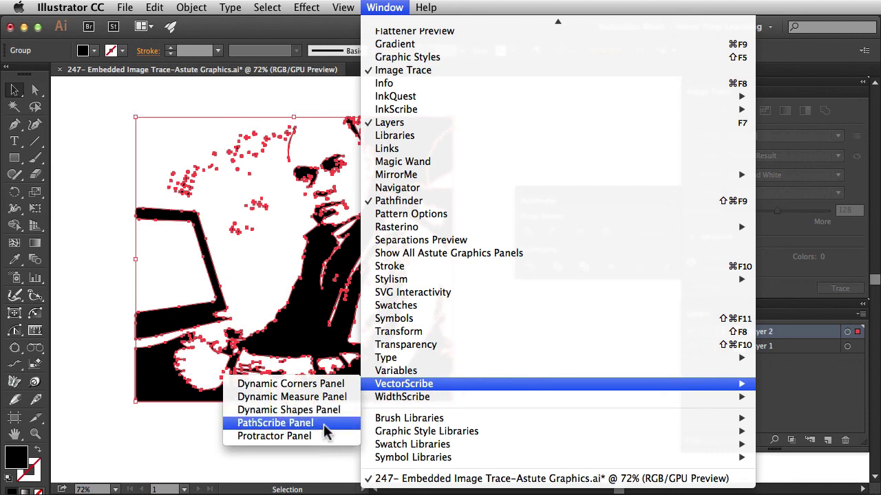
{"action": "left_click", "coordinate": [330, 422]}
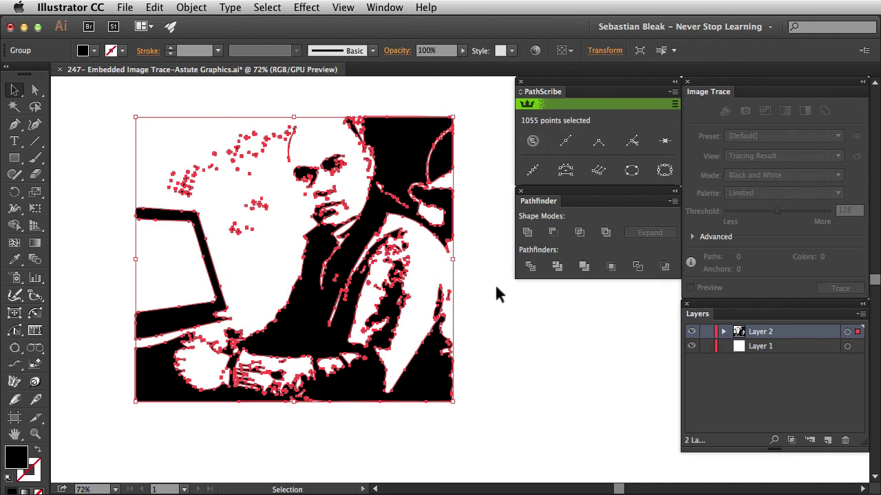
- Remove surplus anchor points across the merged artwork with a large Smart Remove Brush, and deselect the artwork
{"action": "left_click", "coordinate": [15, 333]}
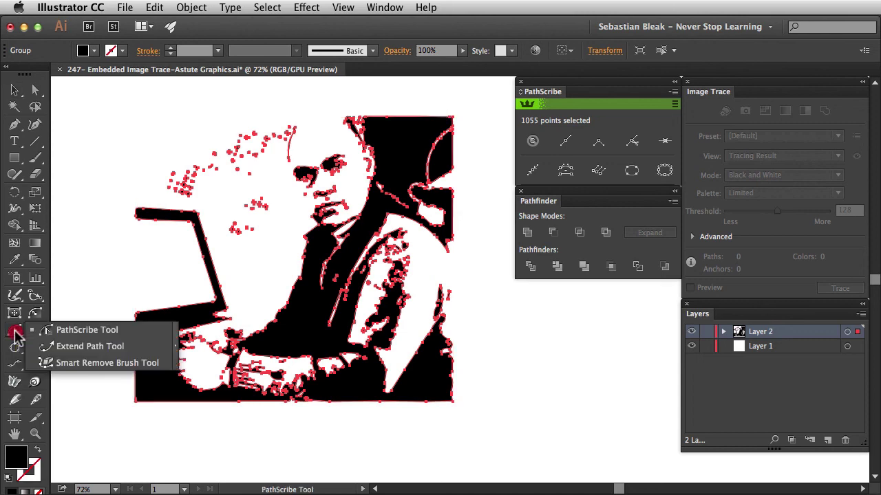
{"action": "left_click", "coordinate": [161, 360]}
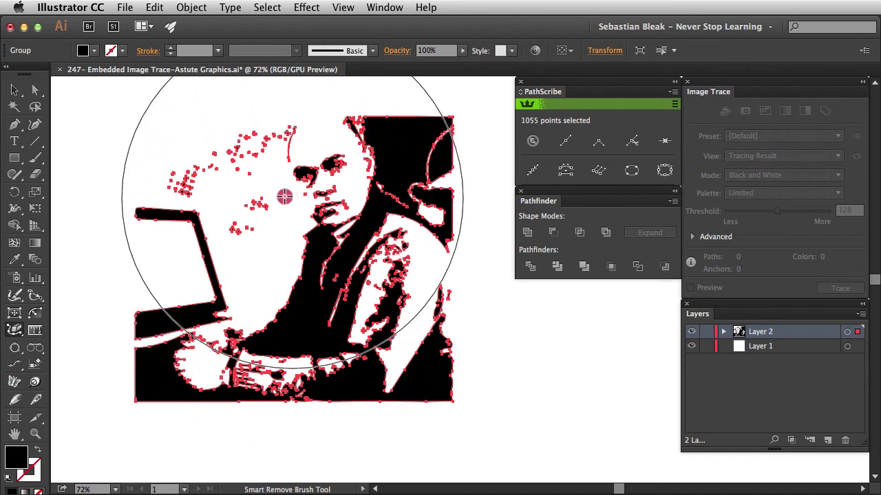
{"action": "left_click_drag", "start_coordinate": [285, 197], "coordinate": [184, 191]}
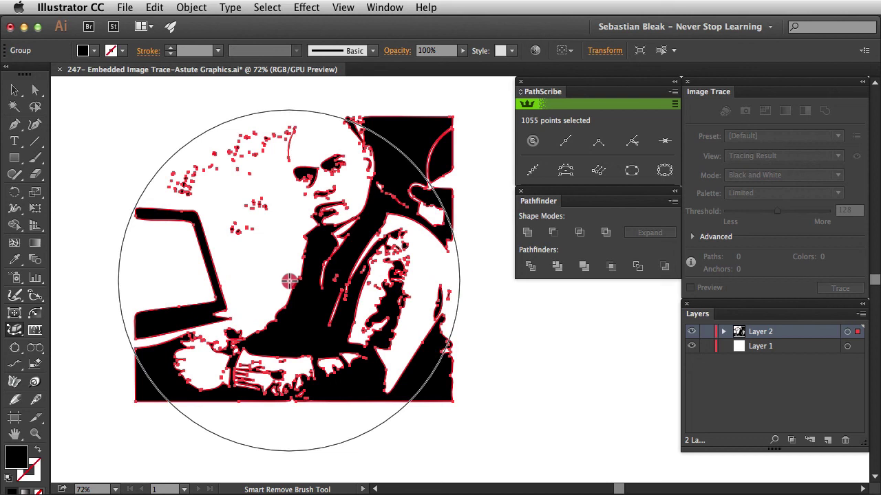
{"action": "left_click", "coordinate": [378, 238]}
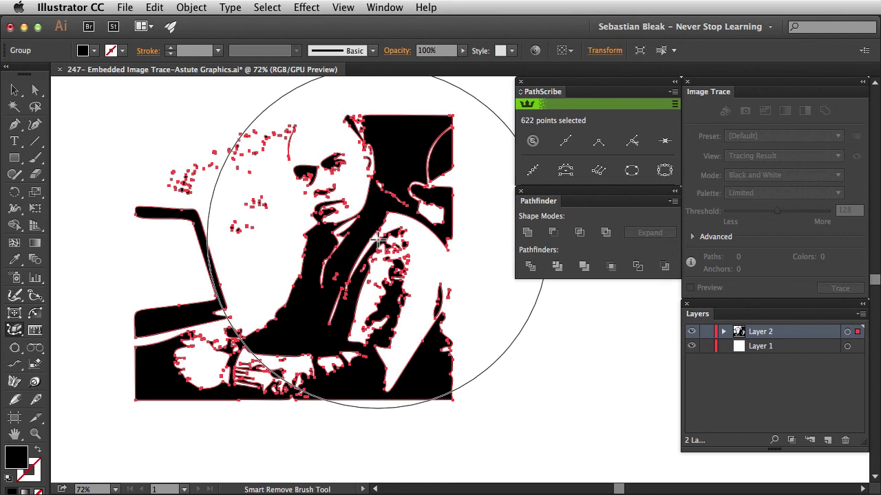
{"action": "key", "text": "v"}
{"action": "left_click", "coordinate": [506, 307]}
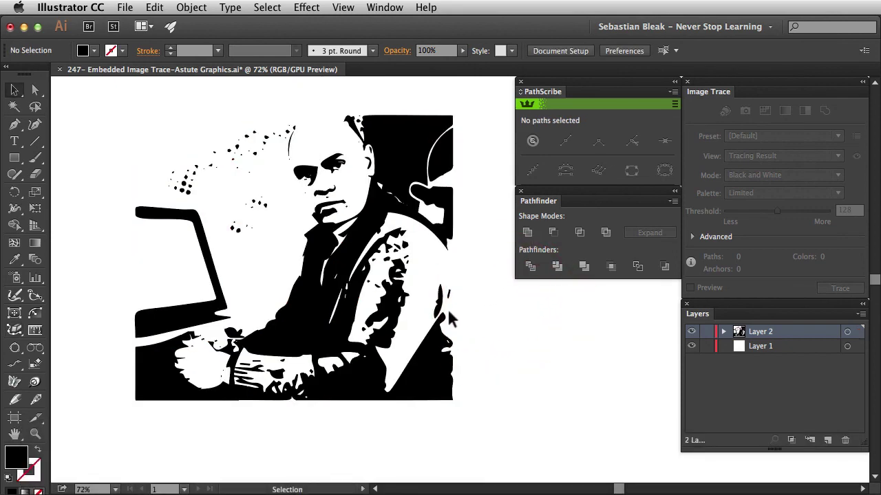
- Hide all panels and examine the finished artwork centred at 100% zoom
{"action": "key", "text": "Tab"}
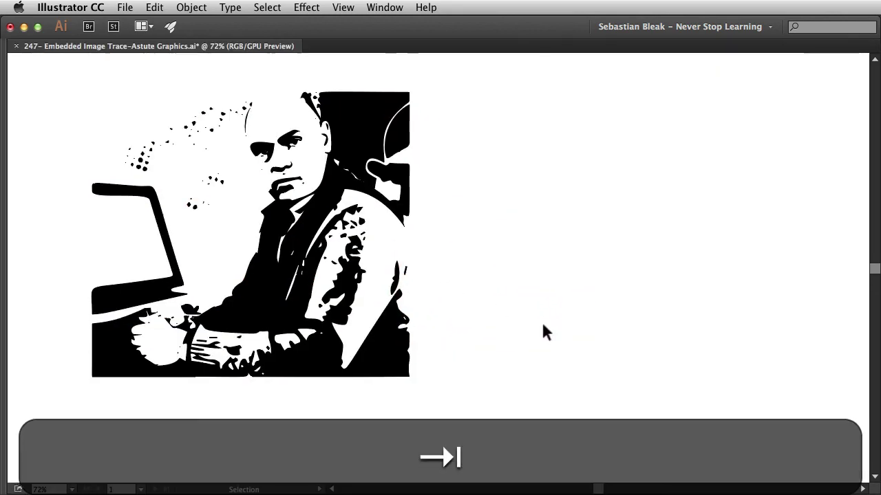
{"action": "key", "text": "space"}
{"action": "left_click_drag", "start_coordinate": [499, 278], "coordinate": [609, 291]}
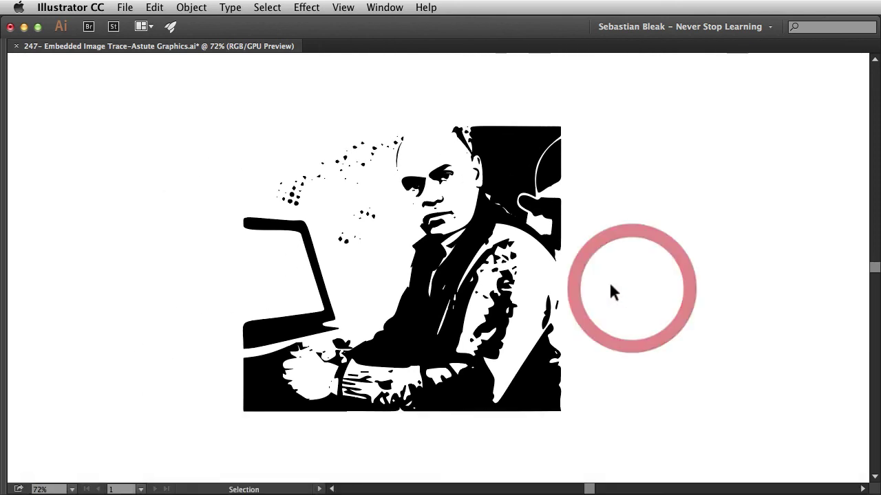
{"action": "key", "text": "super"}
{"action": "key", "text": "super+plus"}
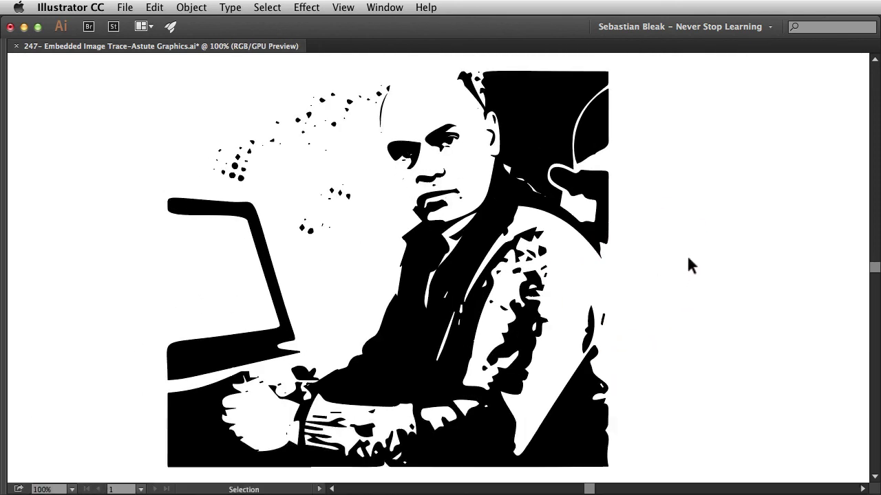